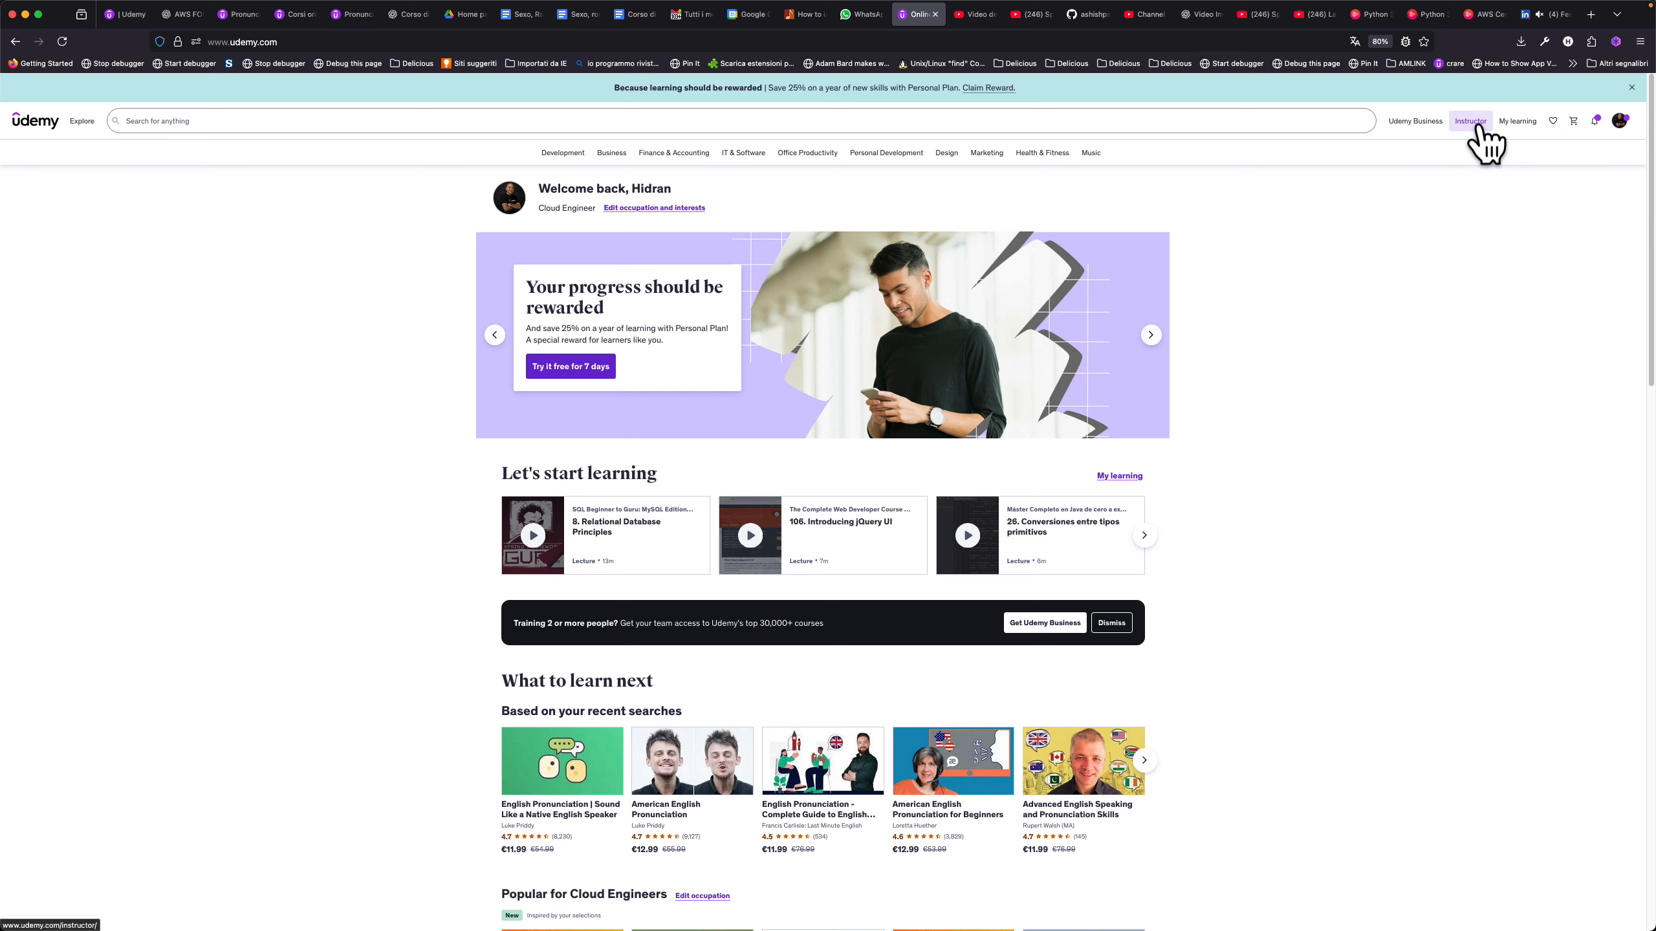
Open the curriculum of the draft course "English Pronunciation | Inglês para falantes de português" from the instructor's course list.
left_click(1479, 125)
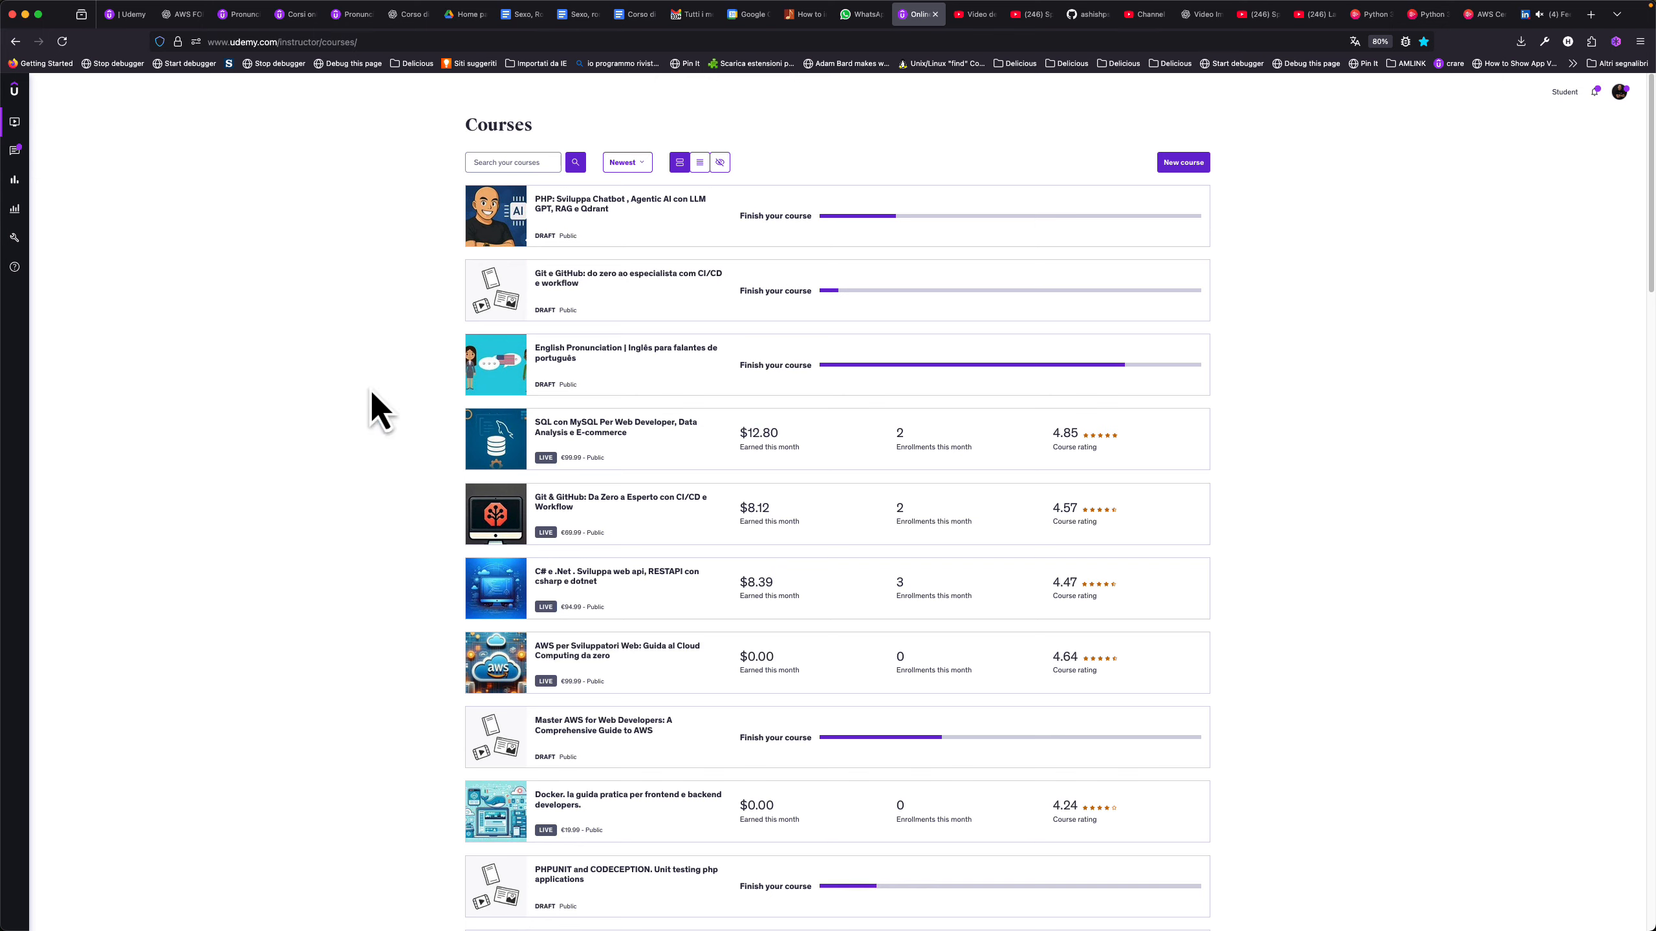
mouse_move(570, 379)
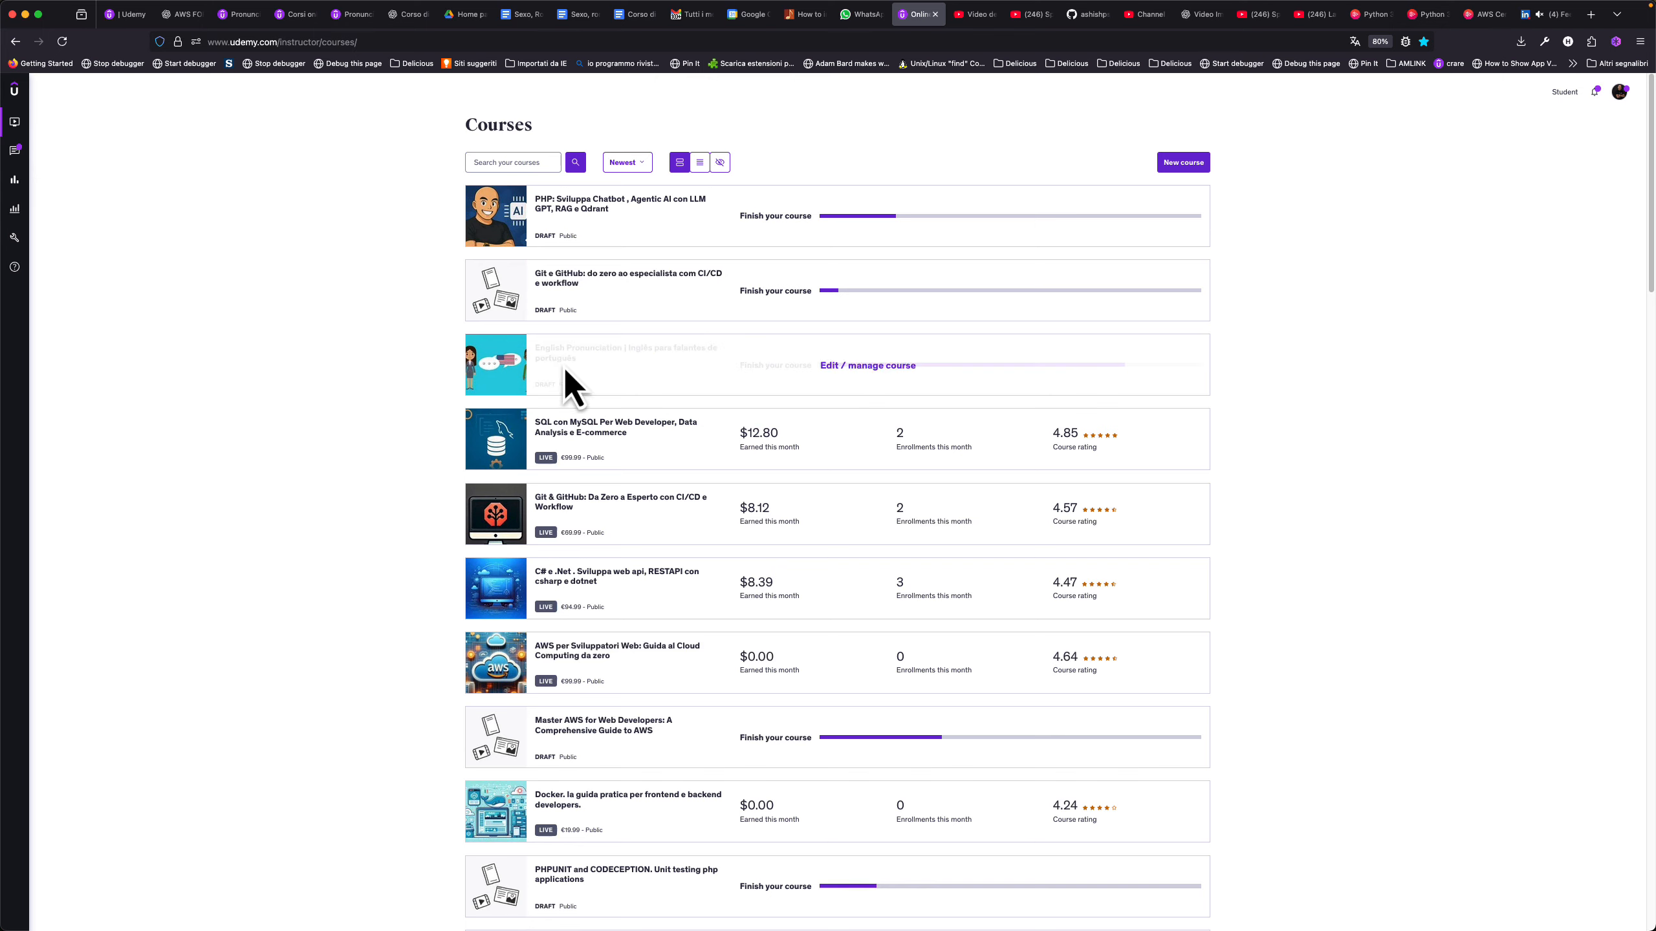
left_click(896, 365)
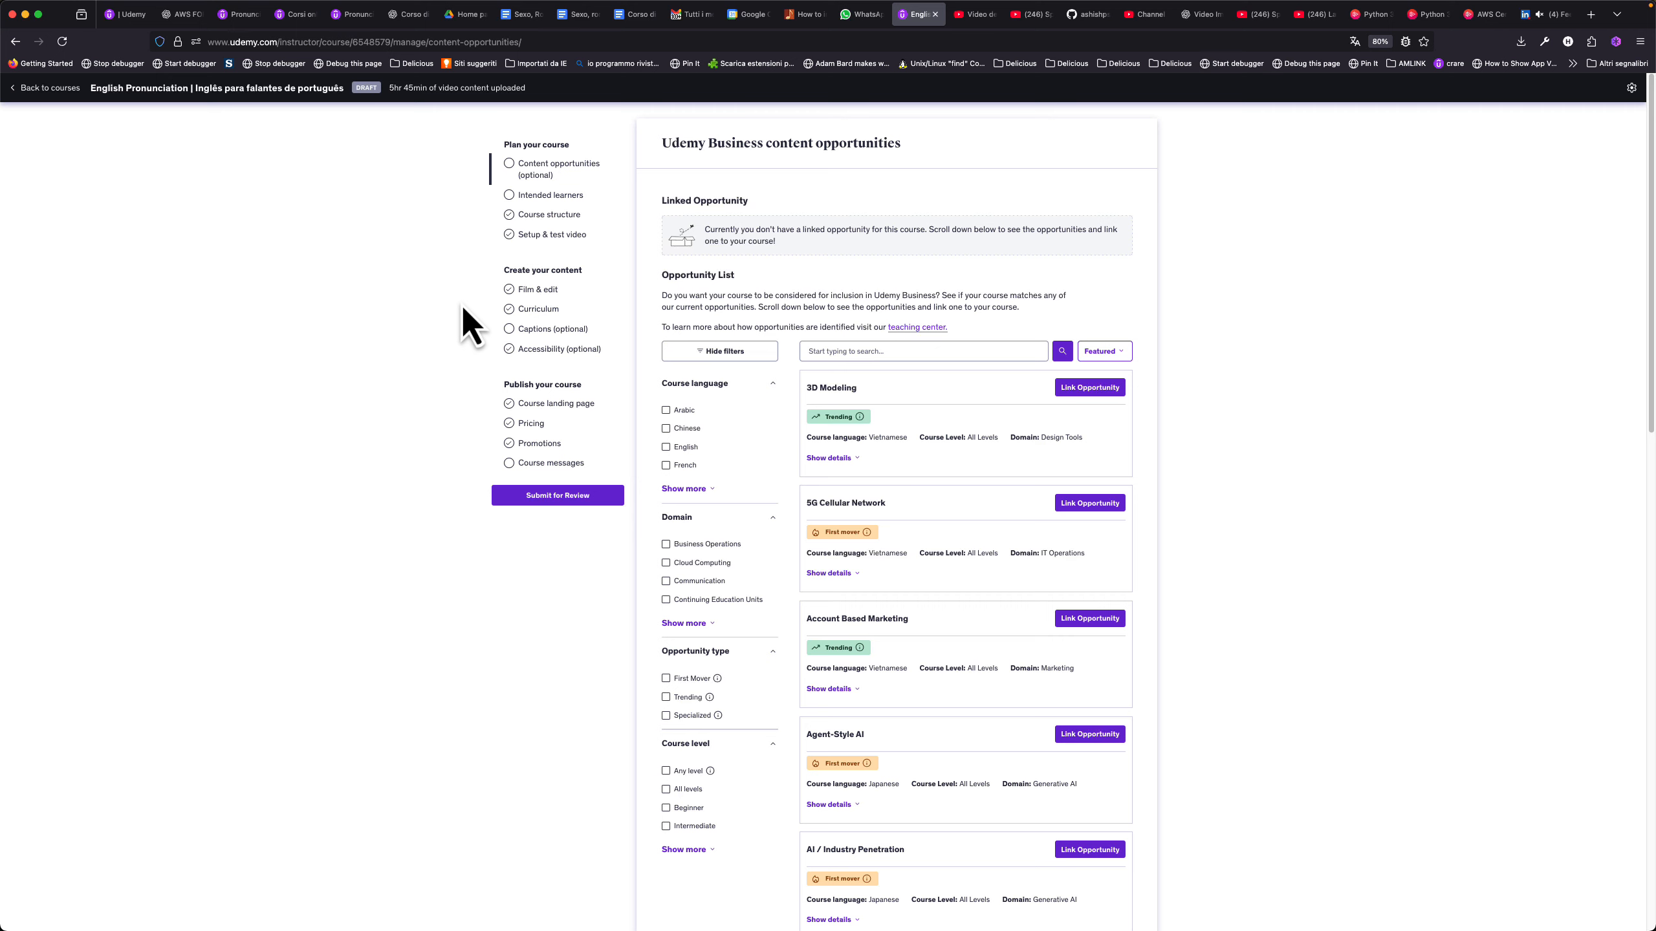
left_click(525, 312)
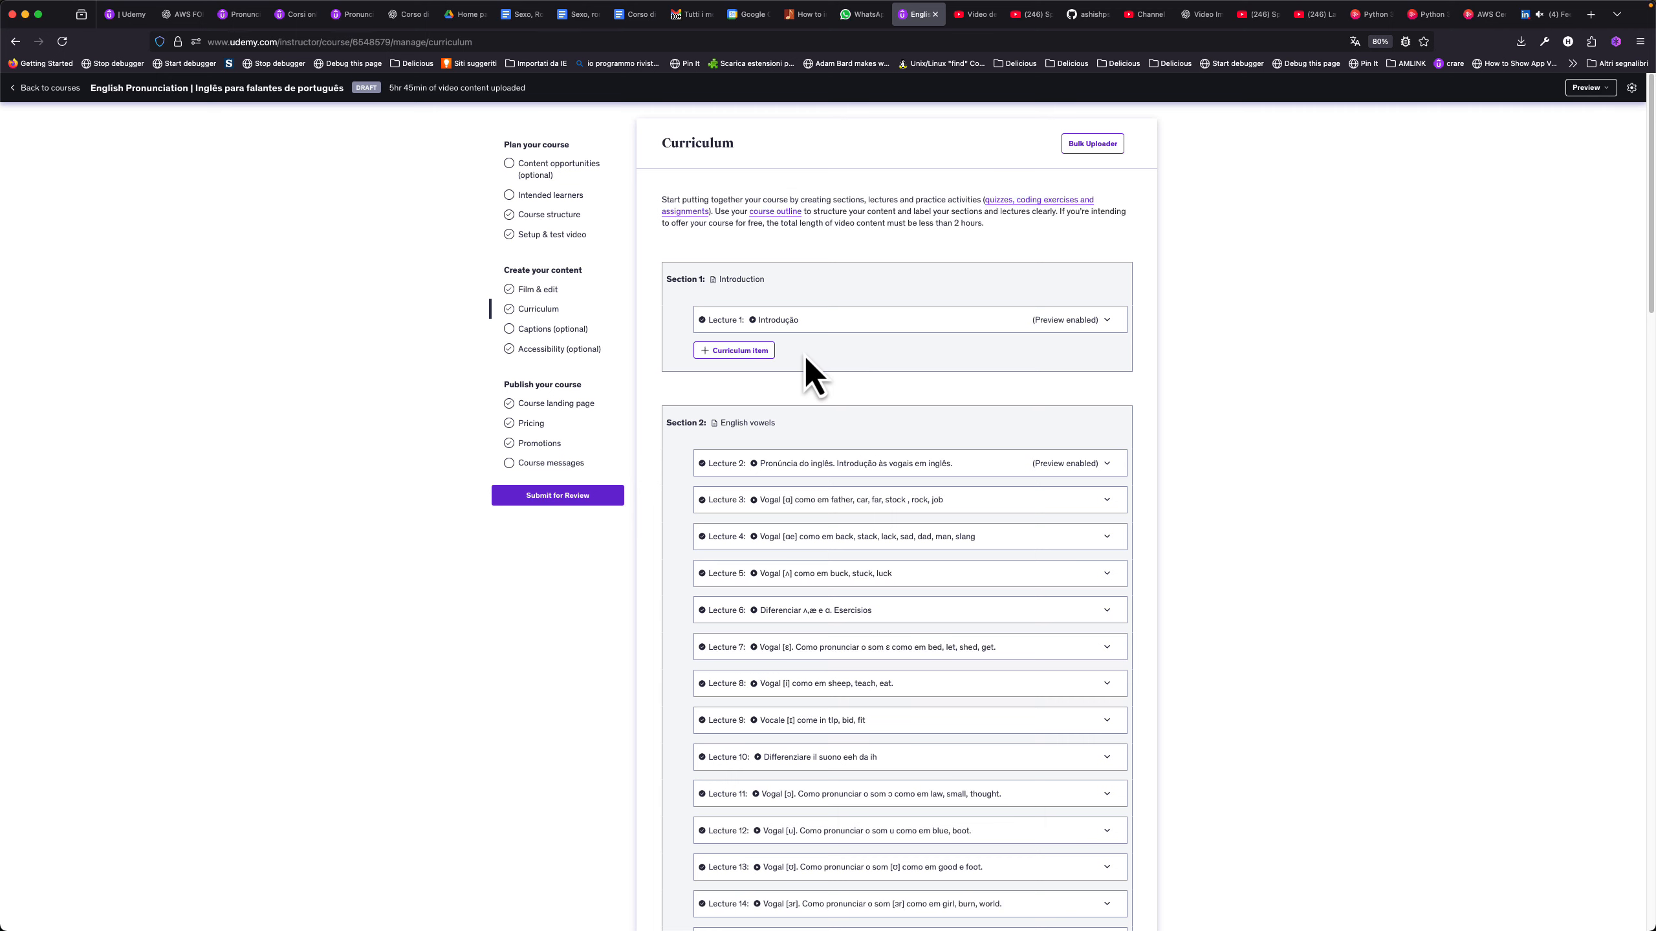
Expand the Introdução lecture, look at its downloadable file and external resource options, and close the resource form without adding anything.
left_click(1106, 320)
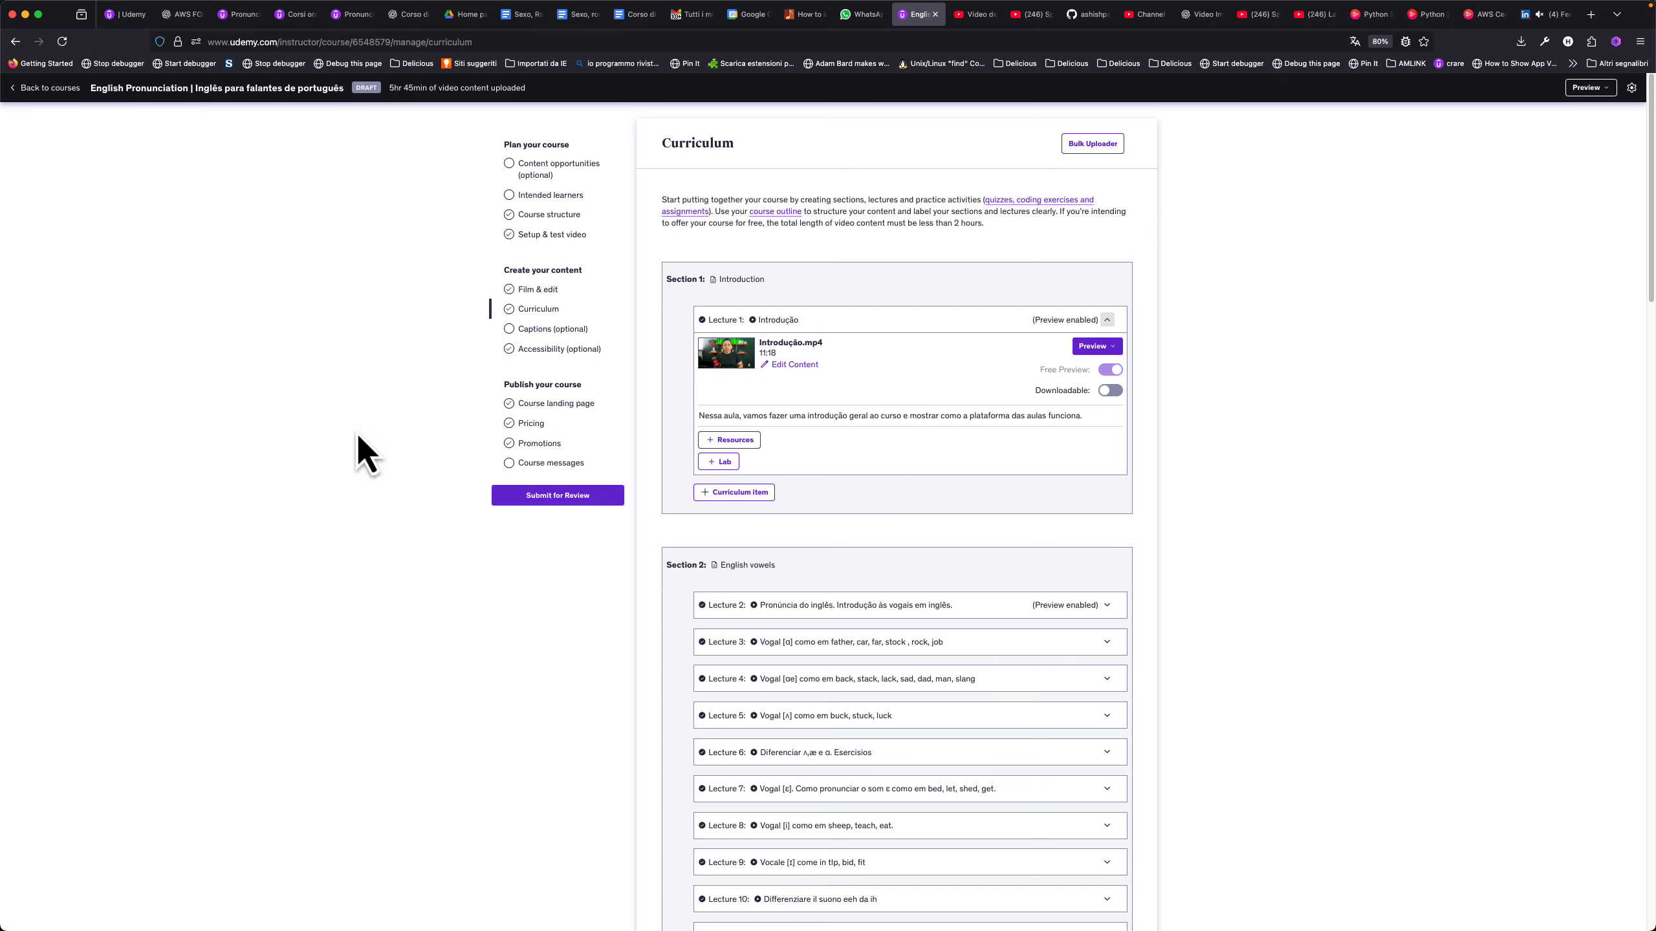
scroll(927, 526, "down", 1)
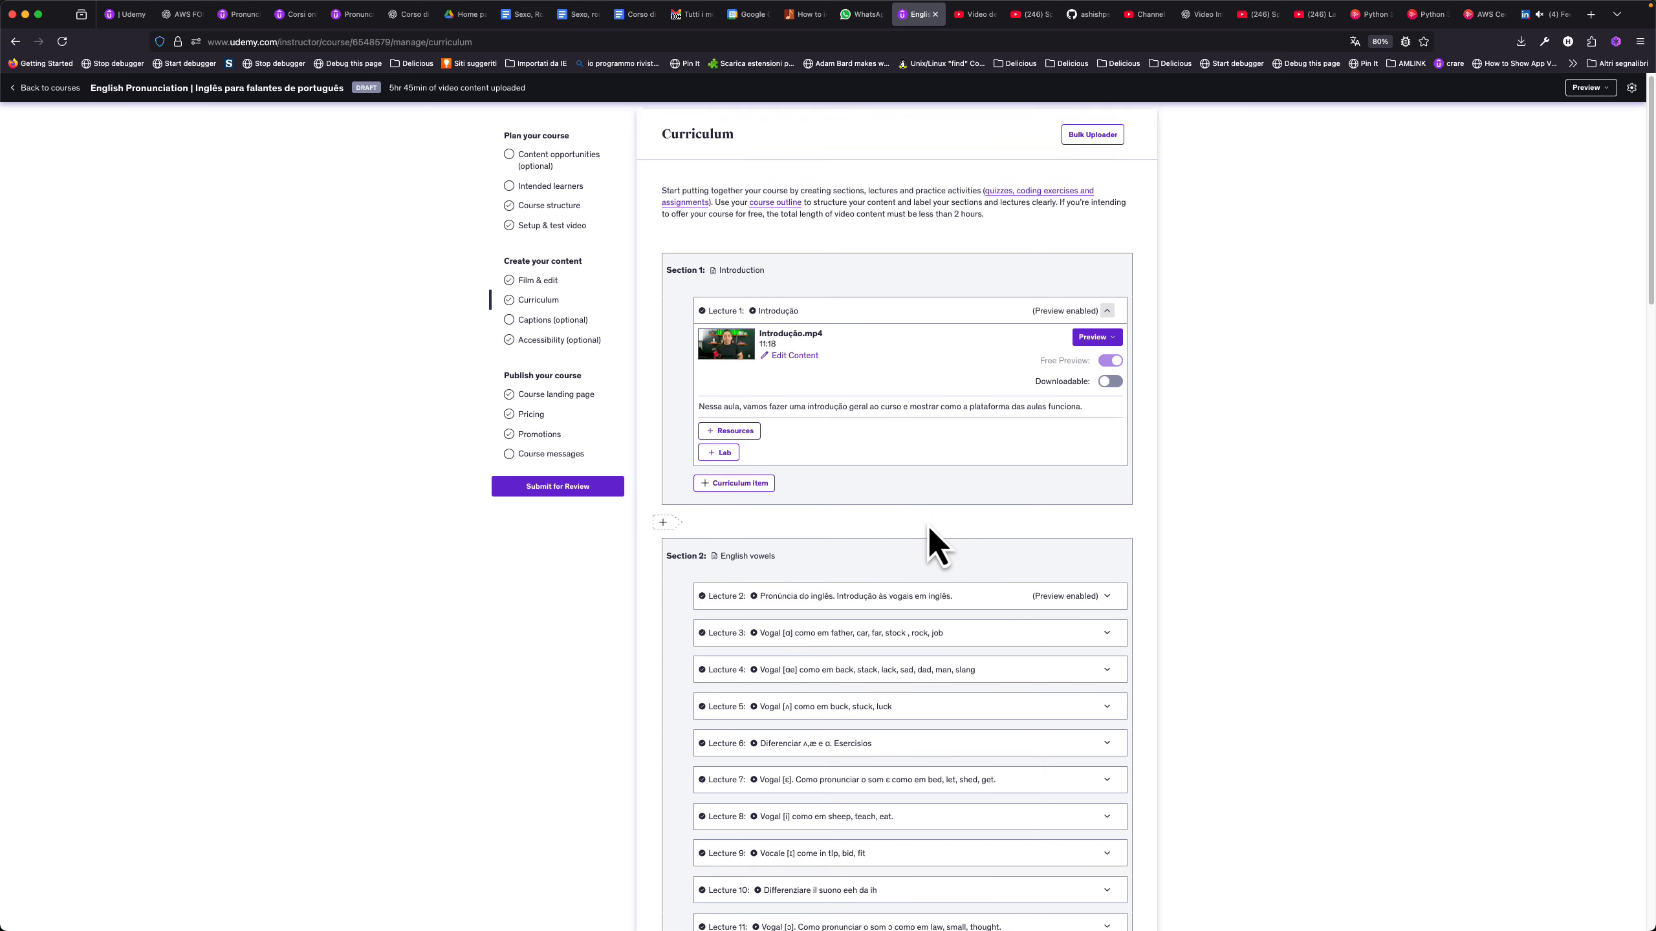
left_click(749, 424)
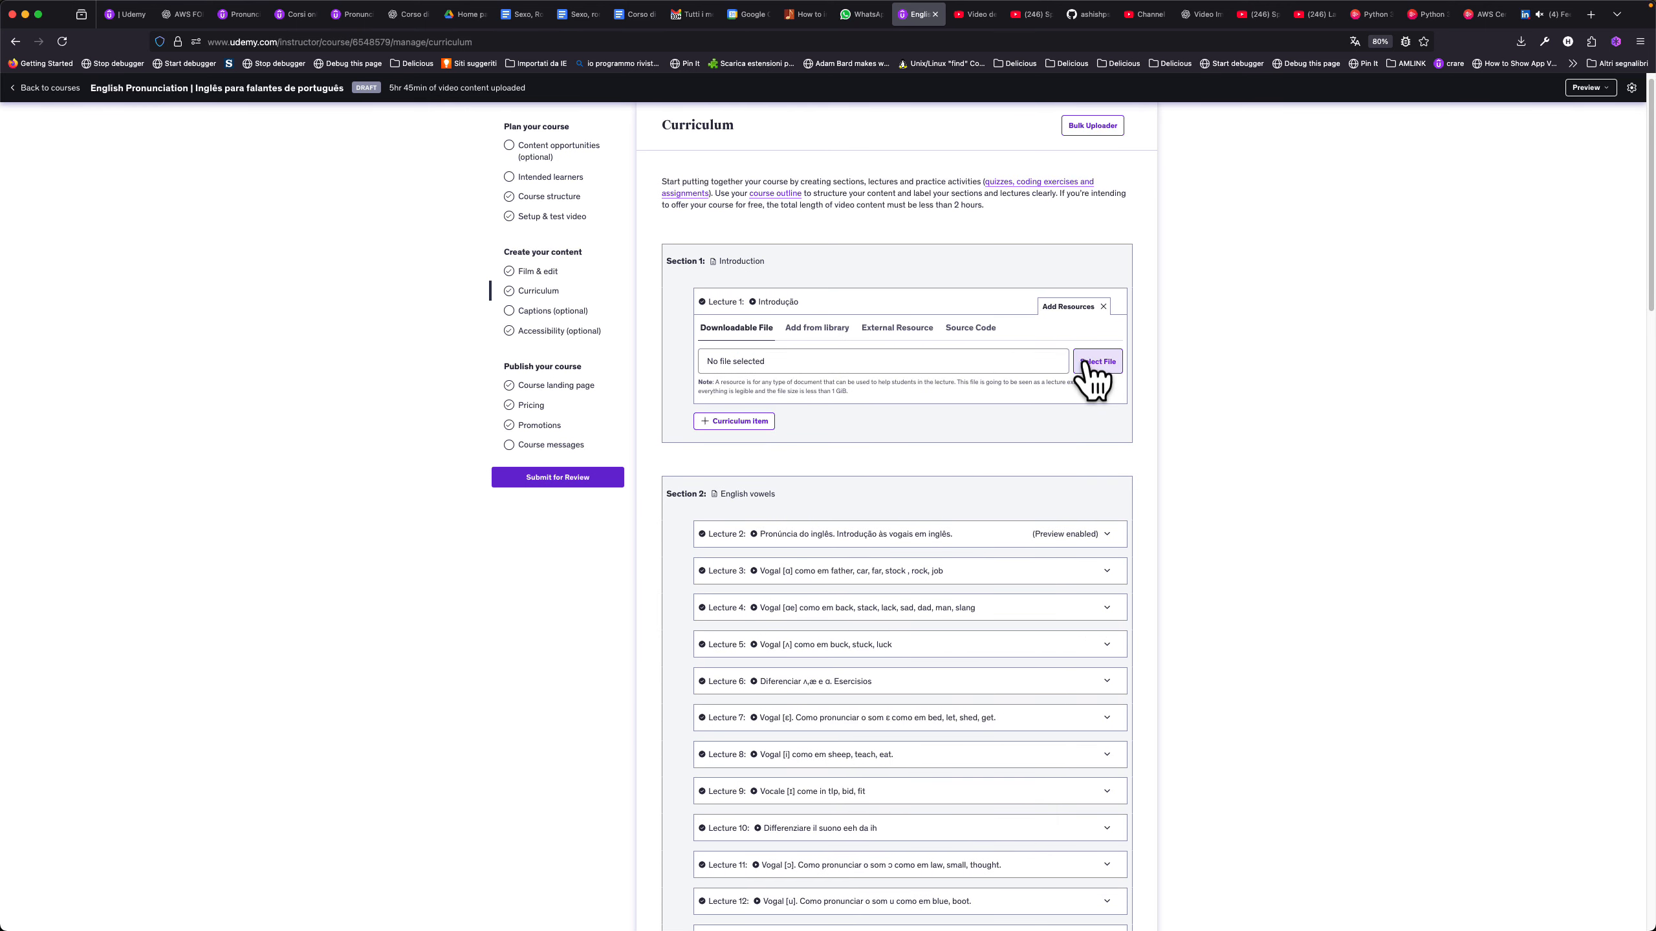
left_click(890, 329)
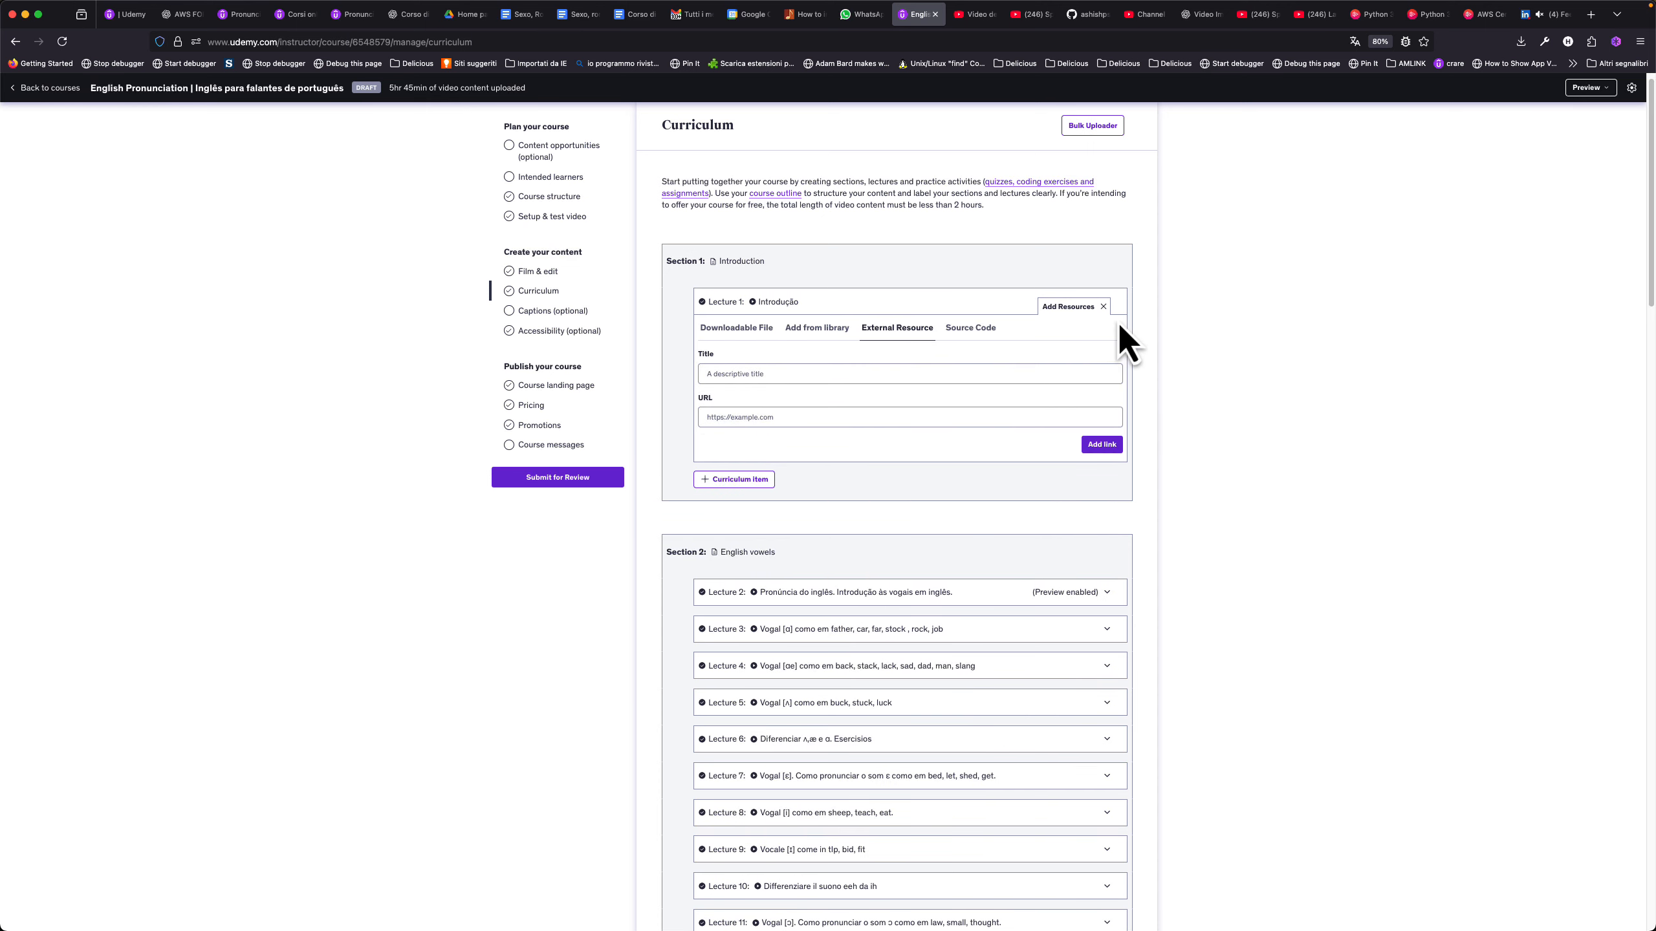
left_click(1103, 307)
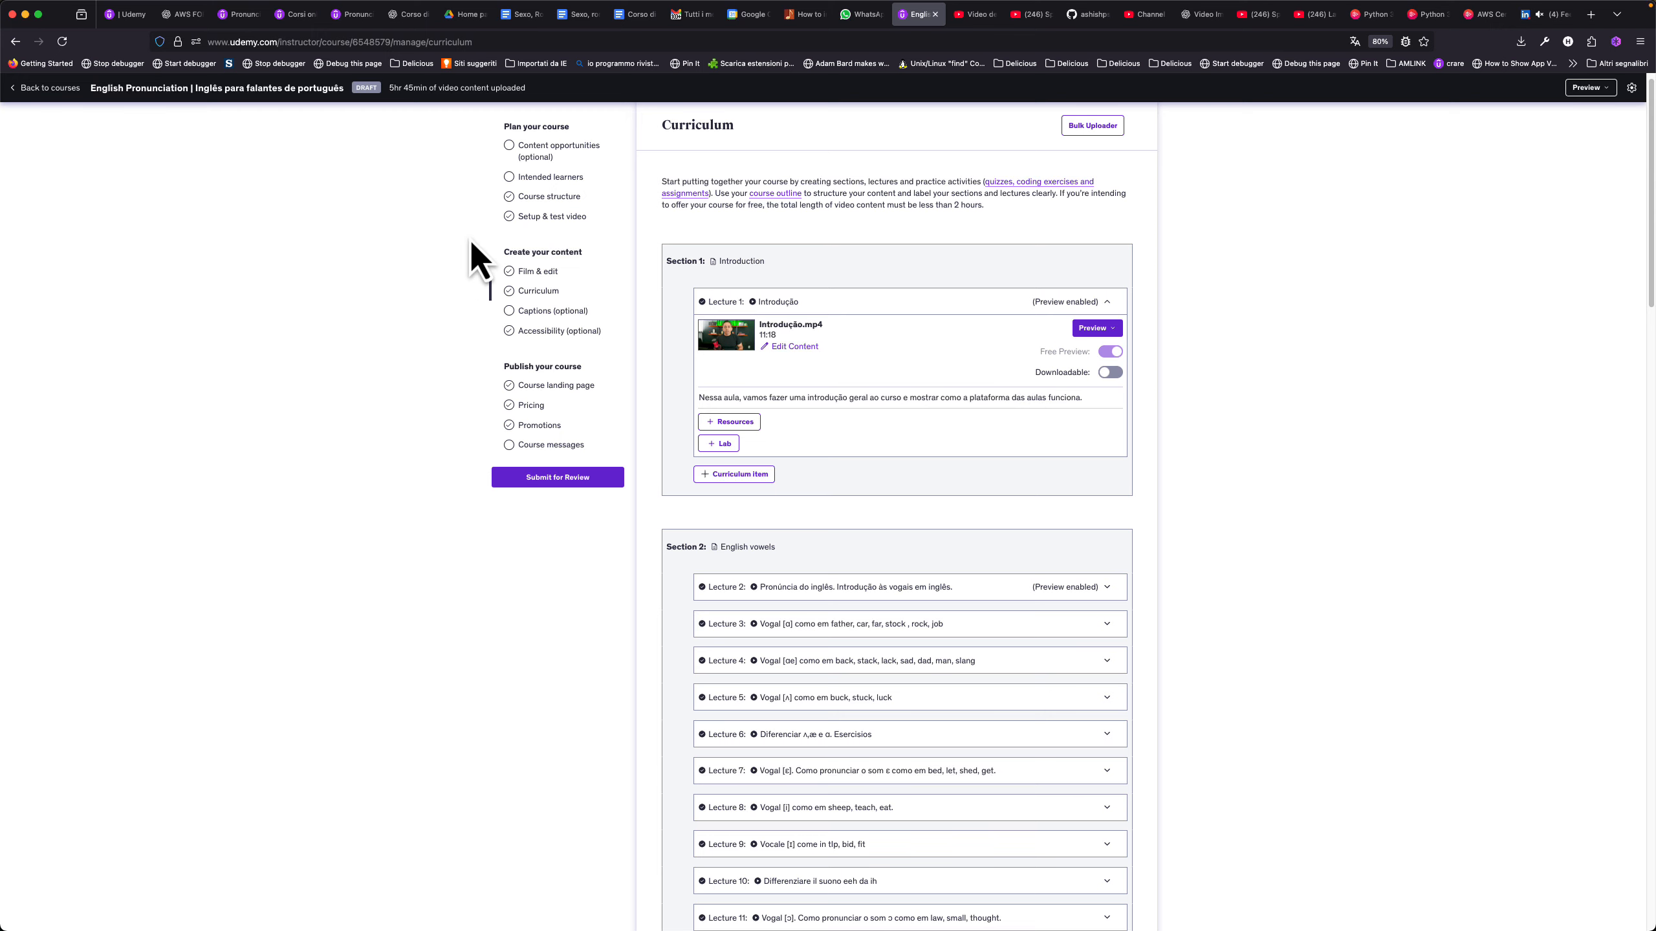
Review the course landing page, from the title, subtitle and description to the basic info, course image and promotional video.
left_click(554, 386)
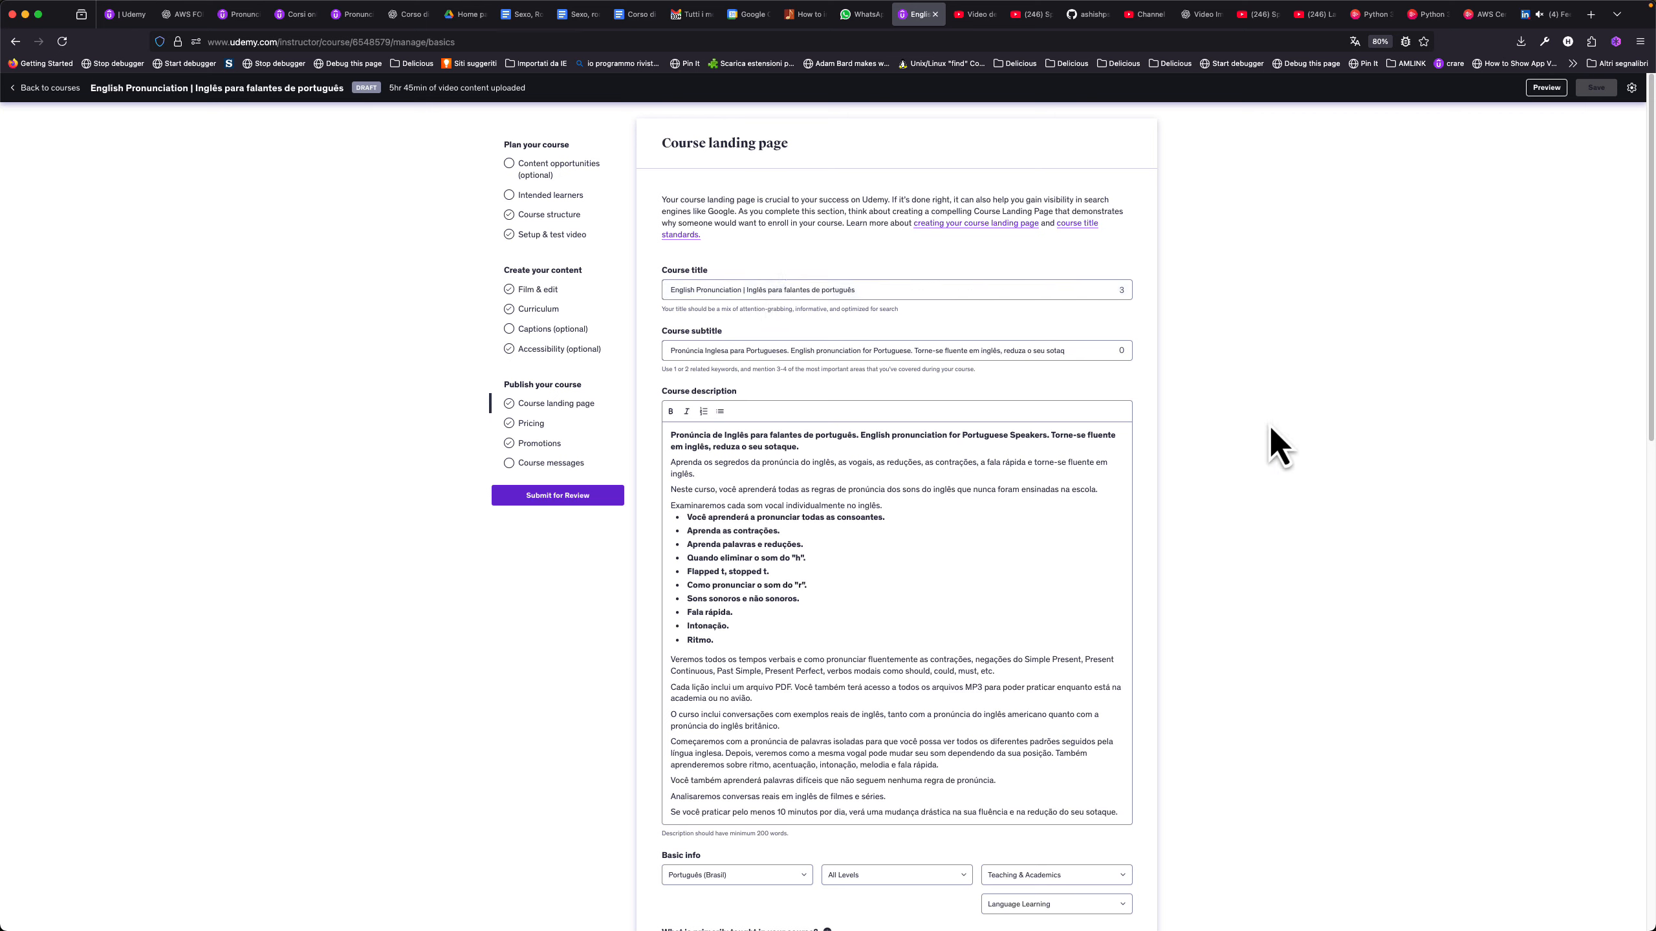
double_click(1055, 351)
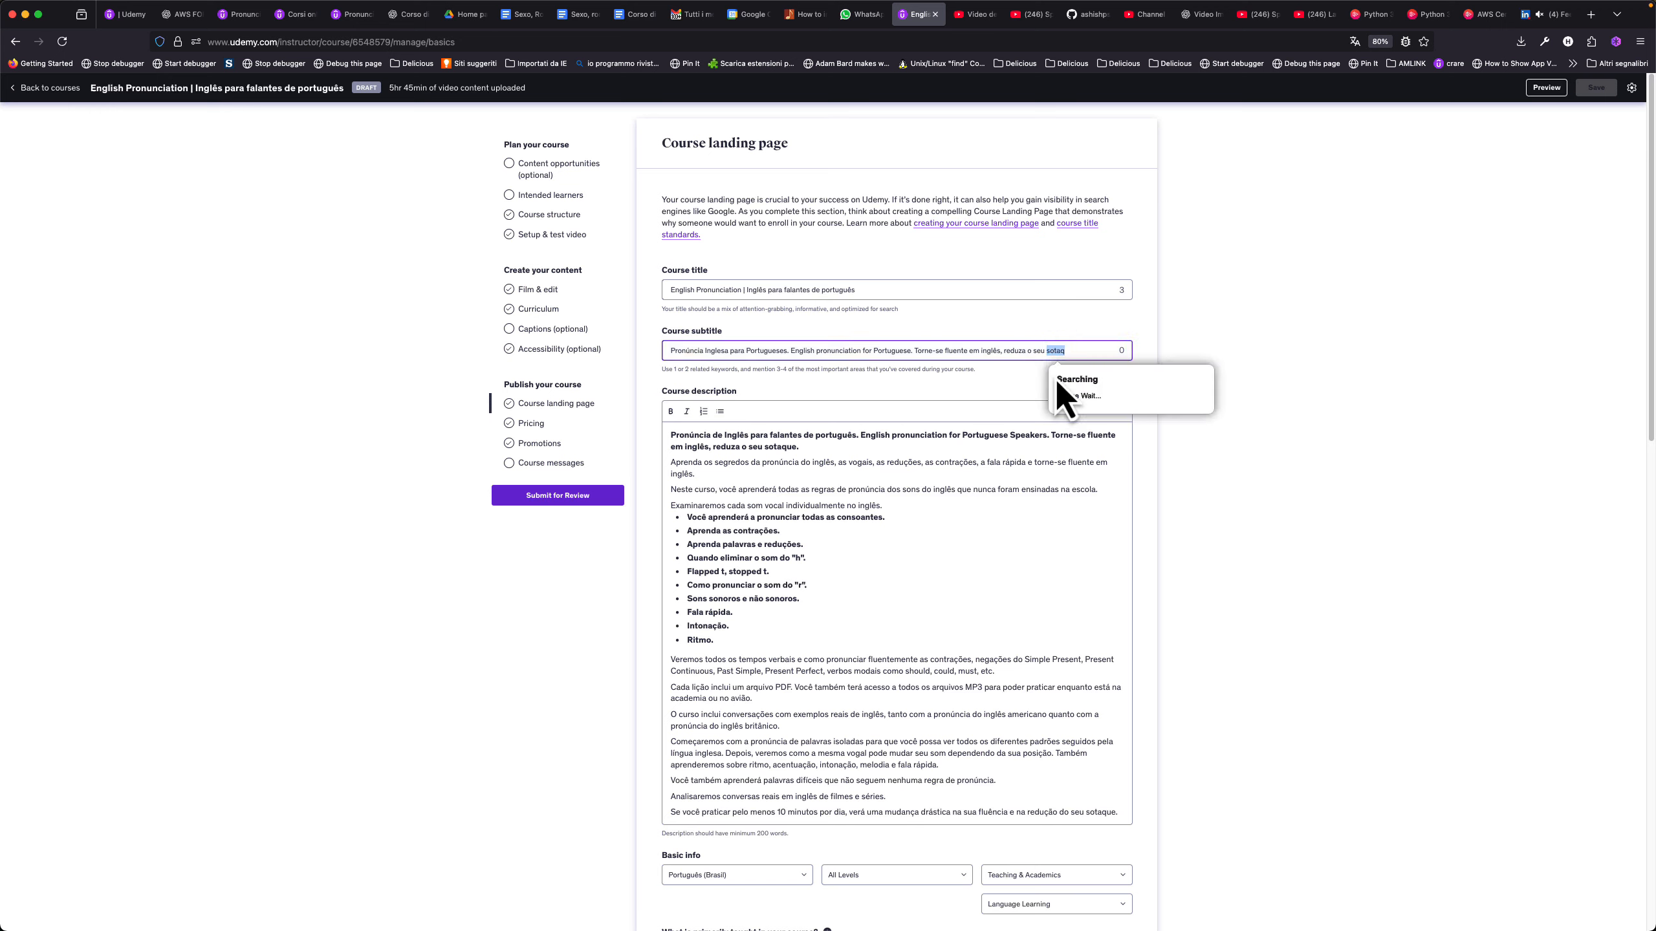
left_click(1314, 371)
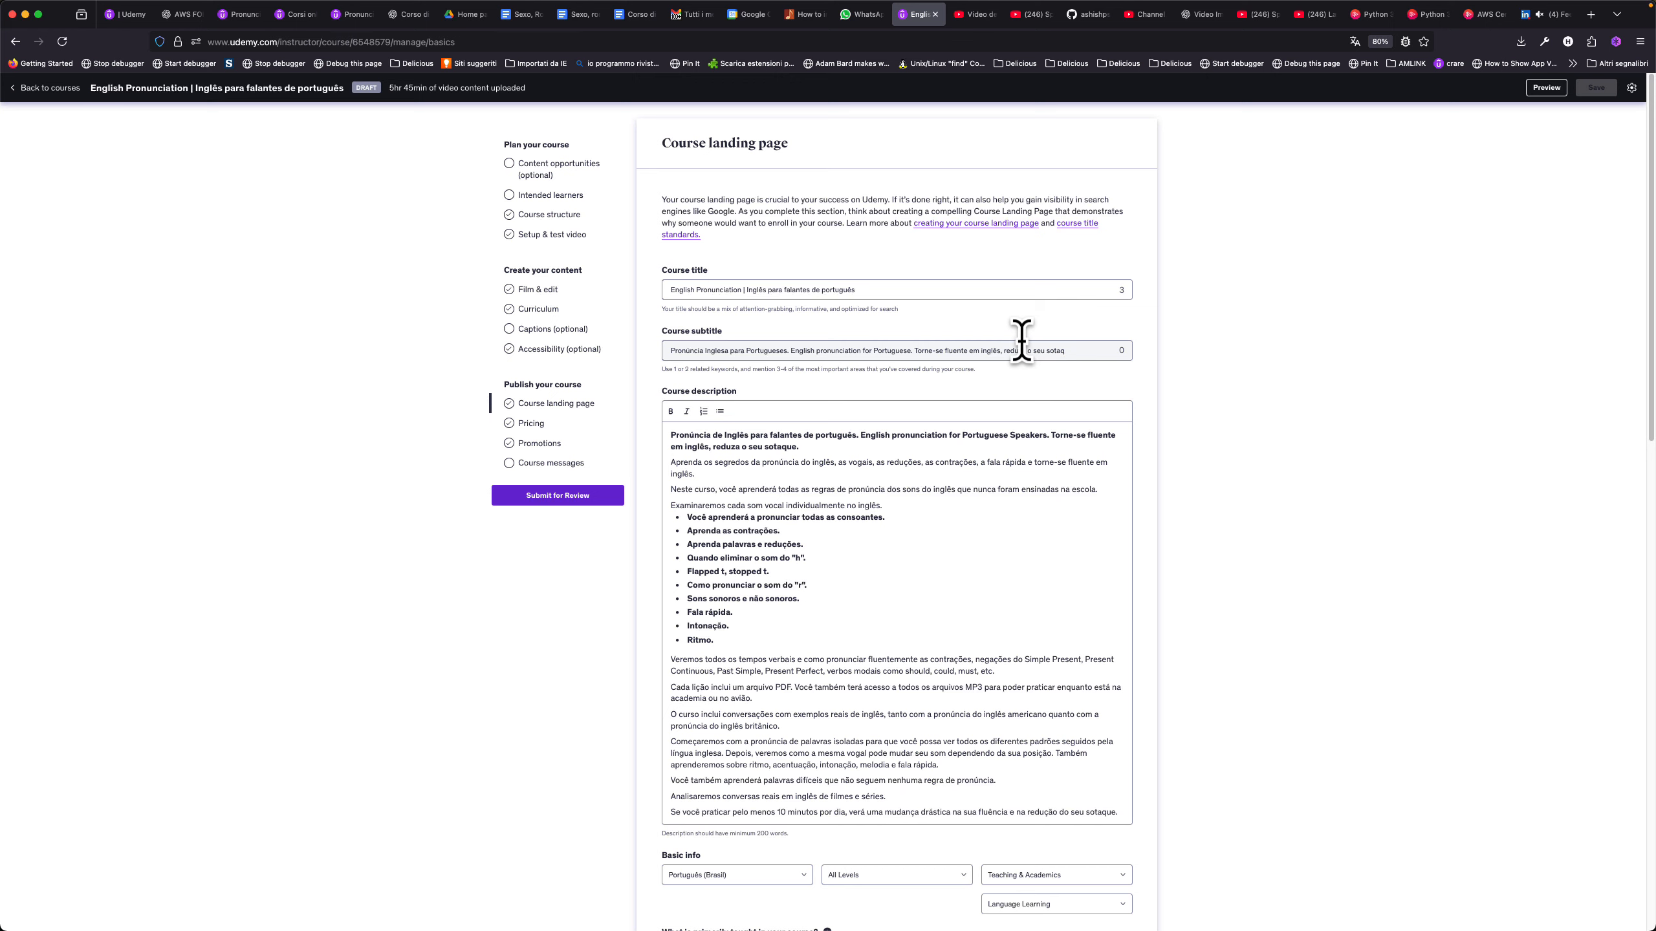
left_click(1080, 353)
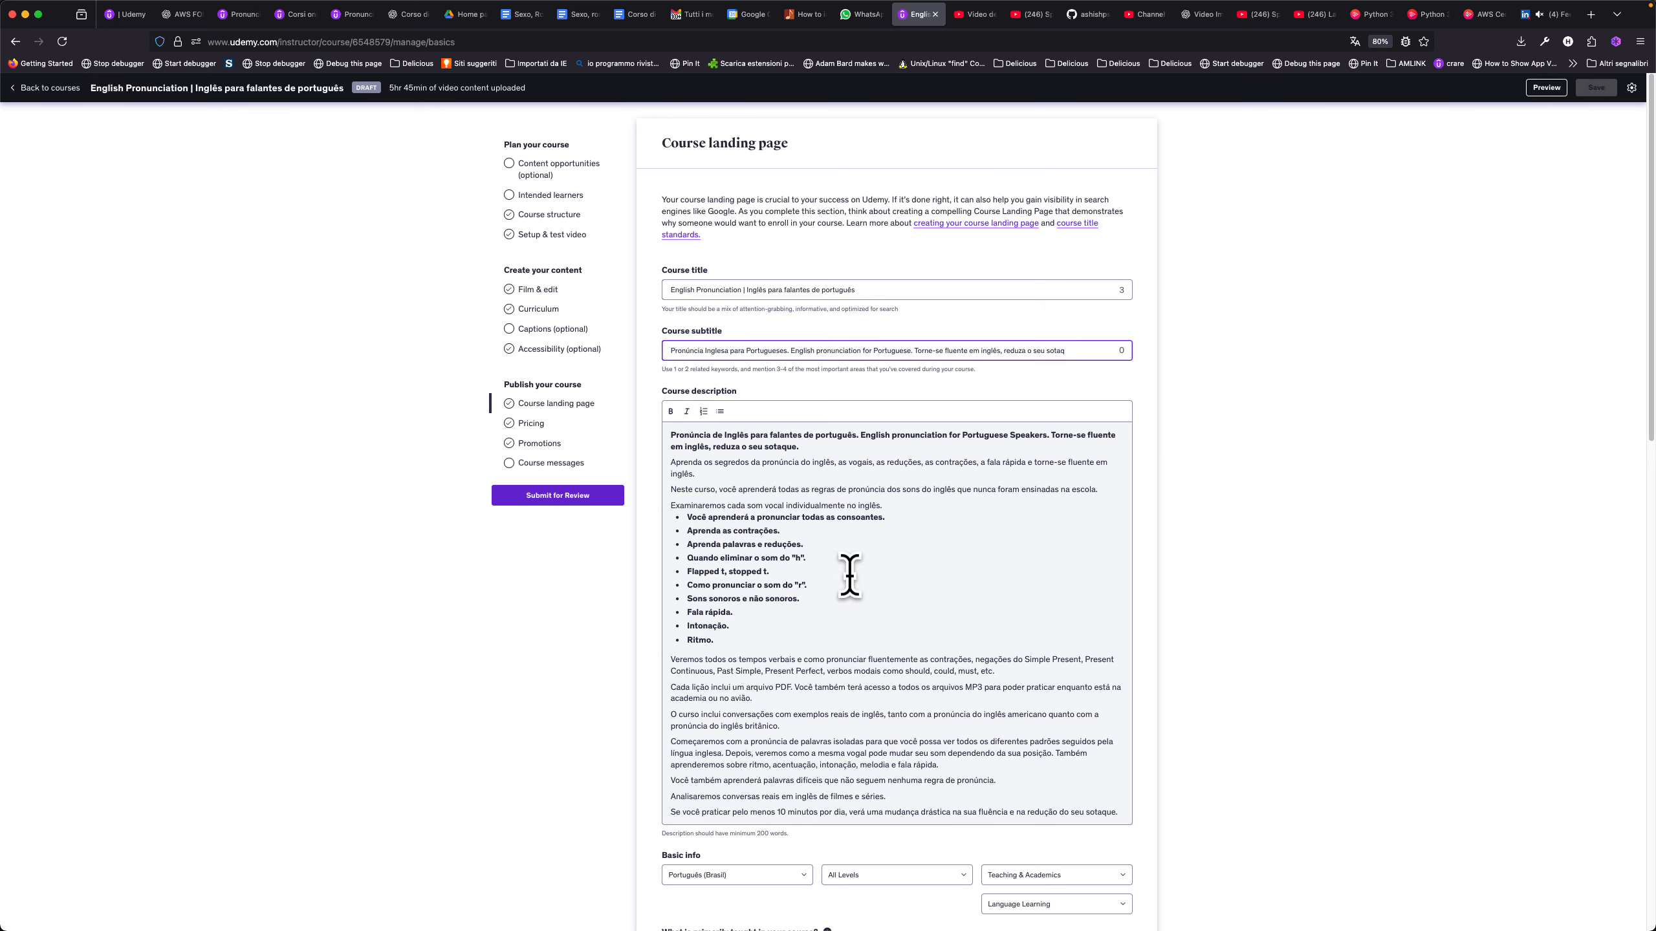
scroll(846, 574, "down", 5)
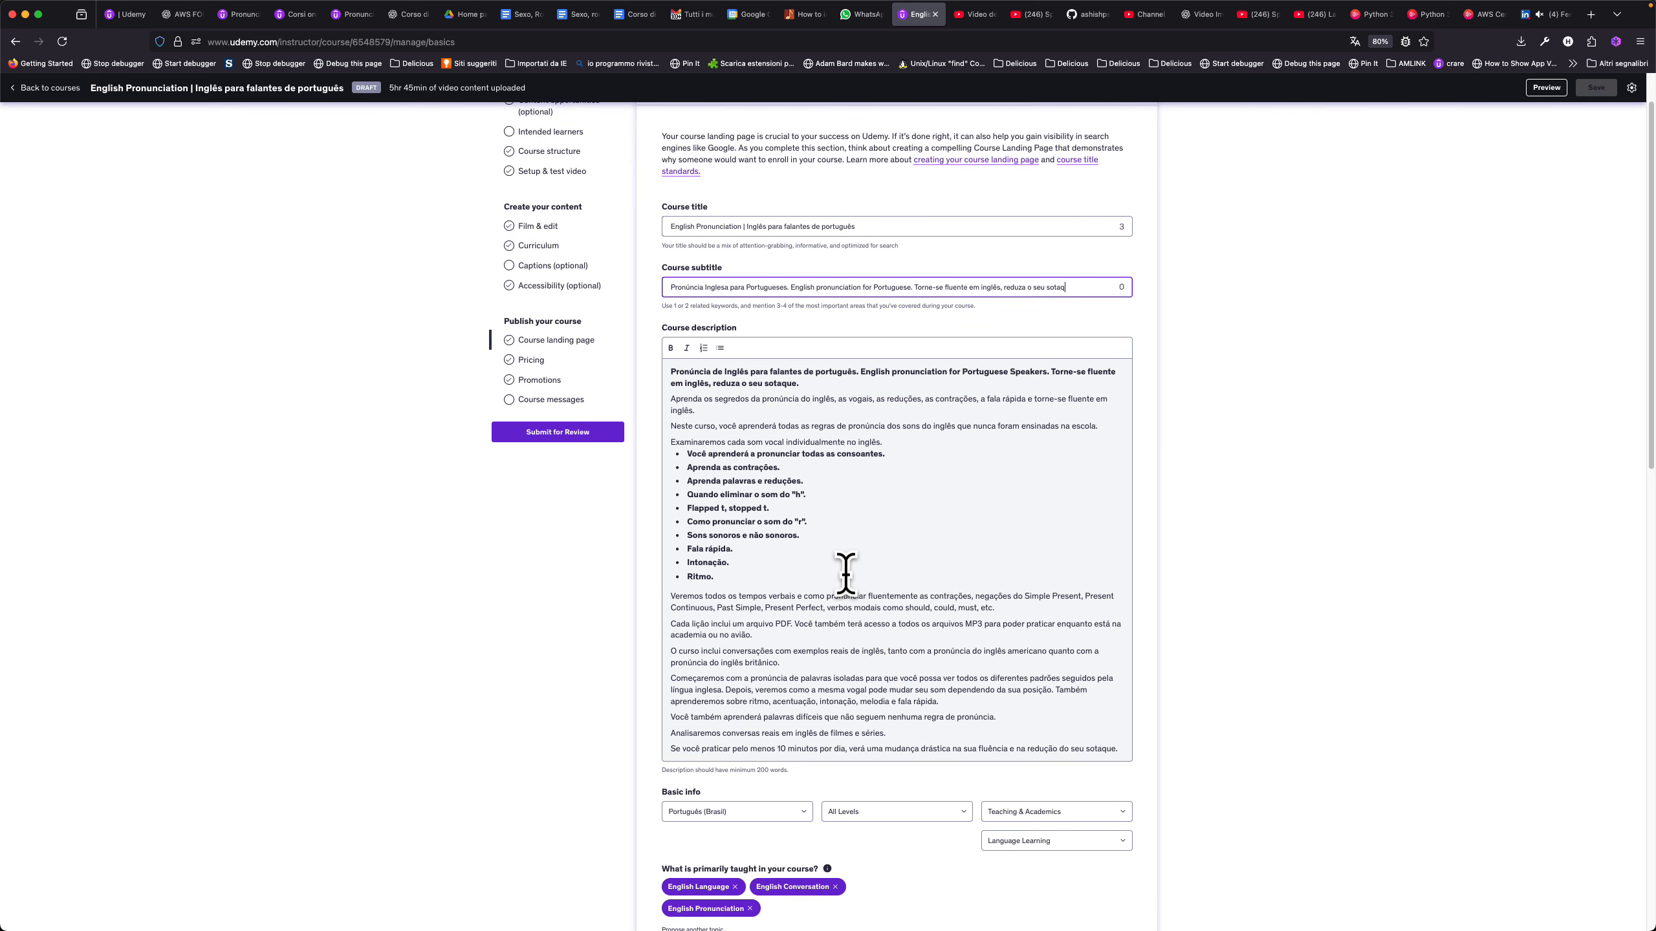
scroll(846, 574, "down", 5)
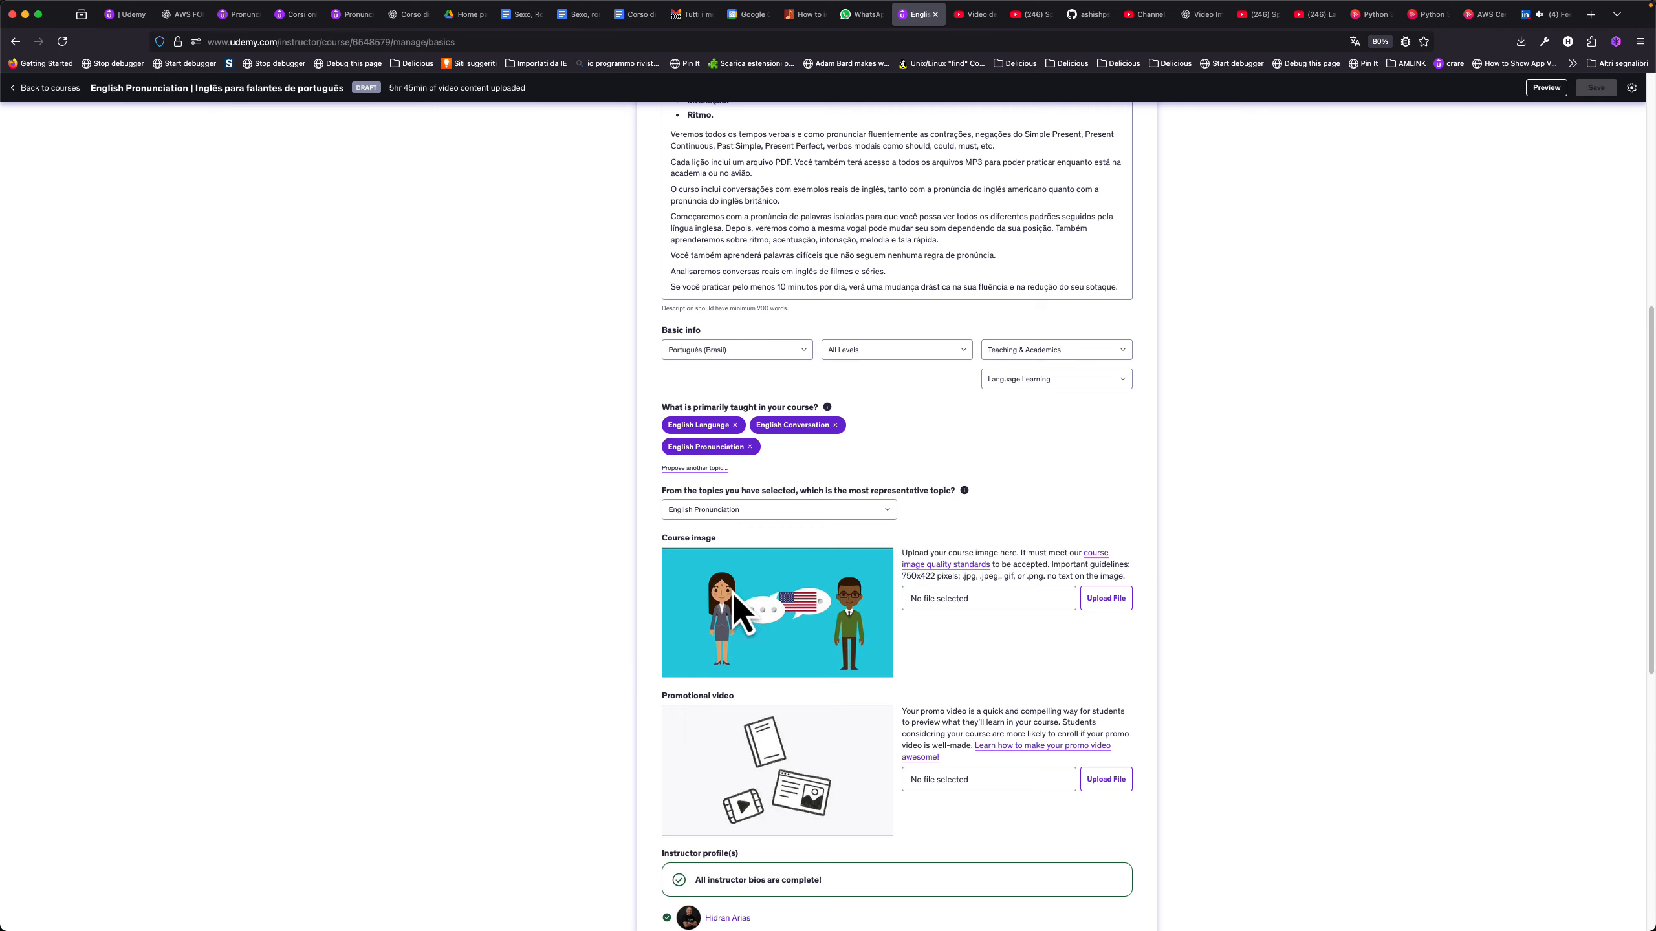
scroll(521, 687, "down", 1)
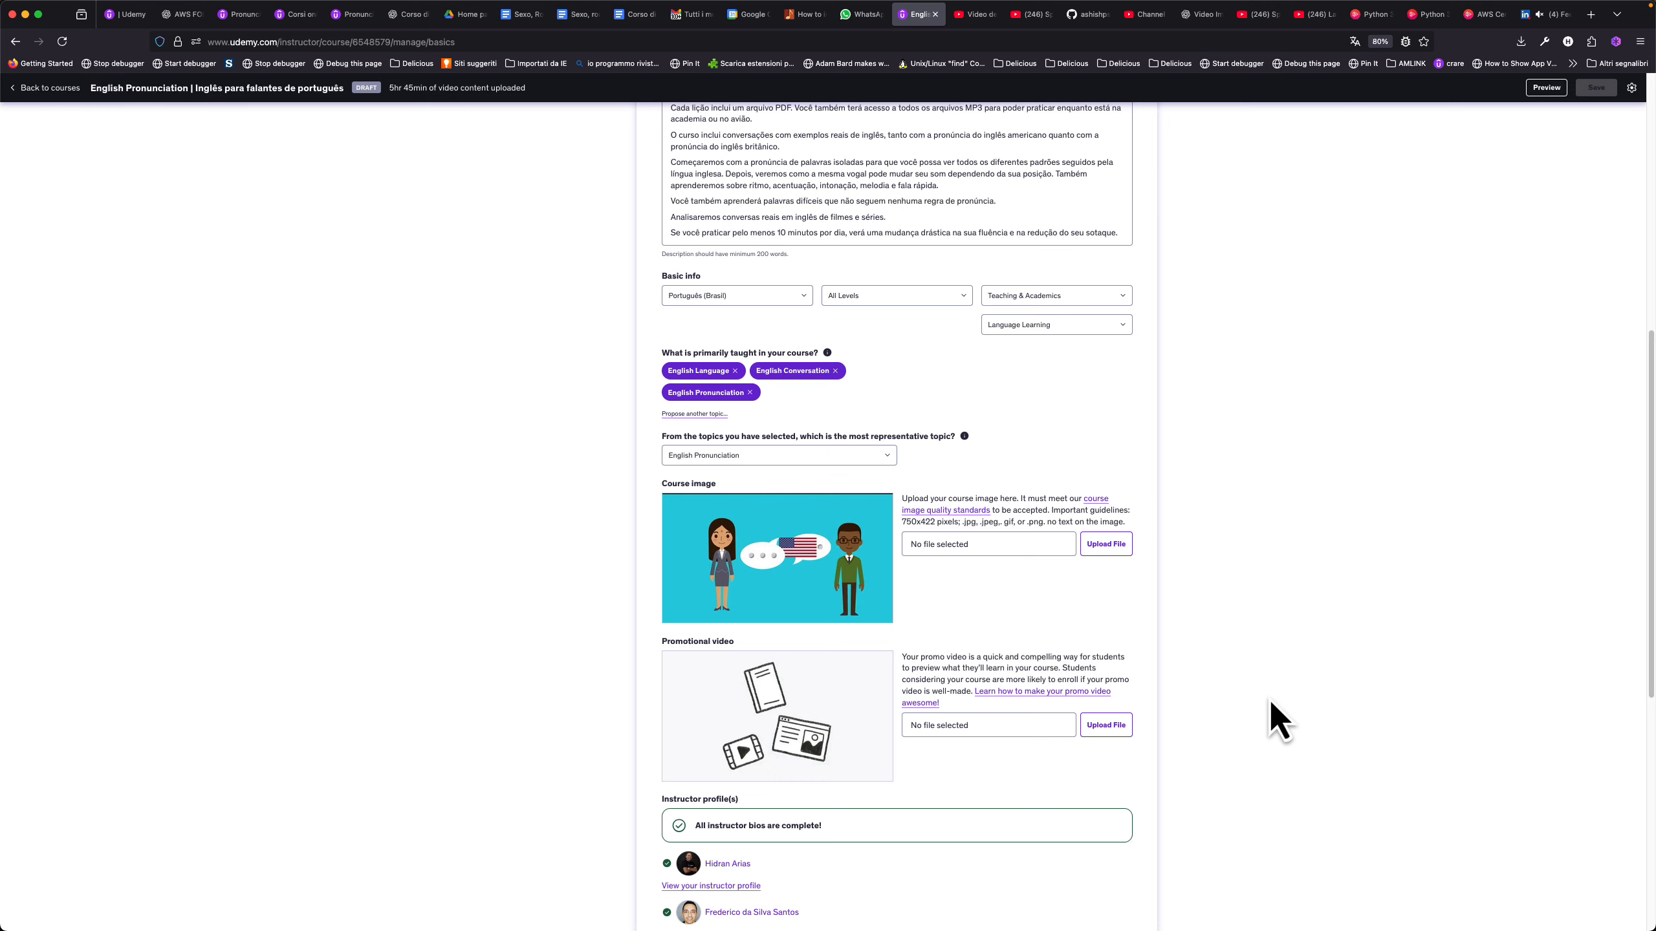
scroll(1272, 701, "up", 7)
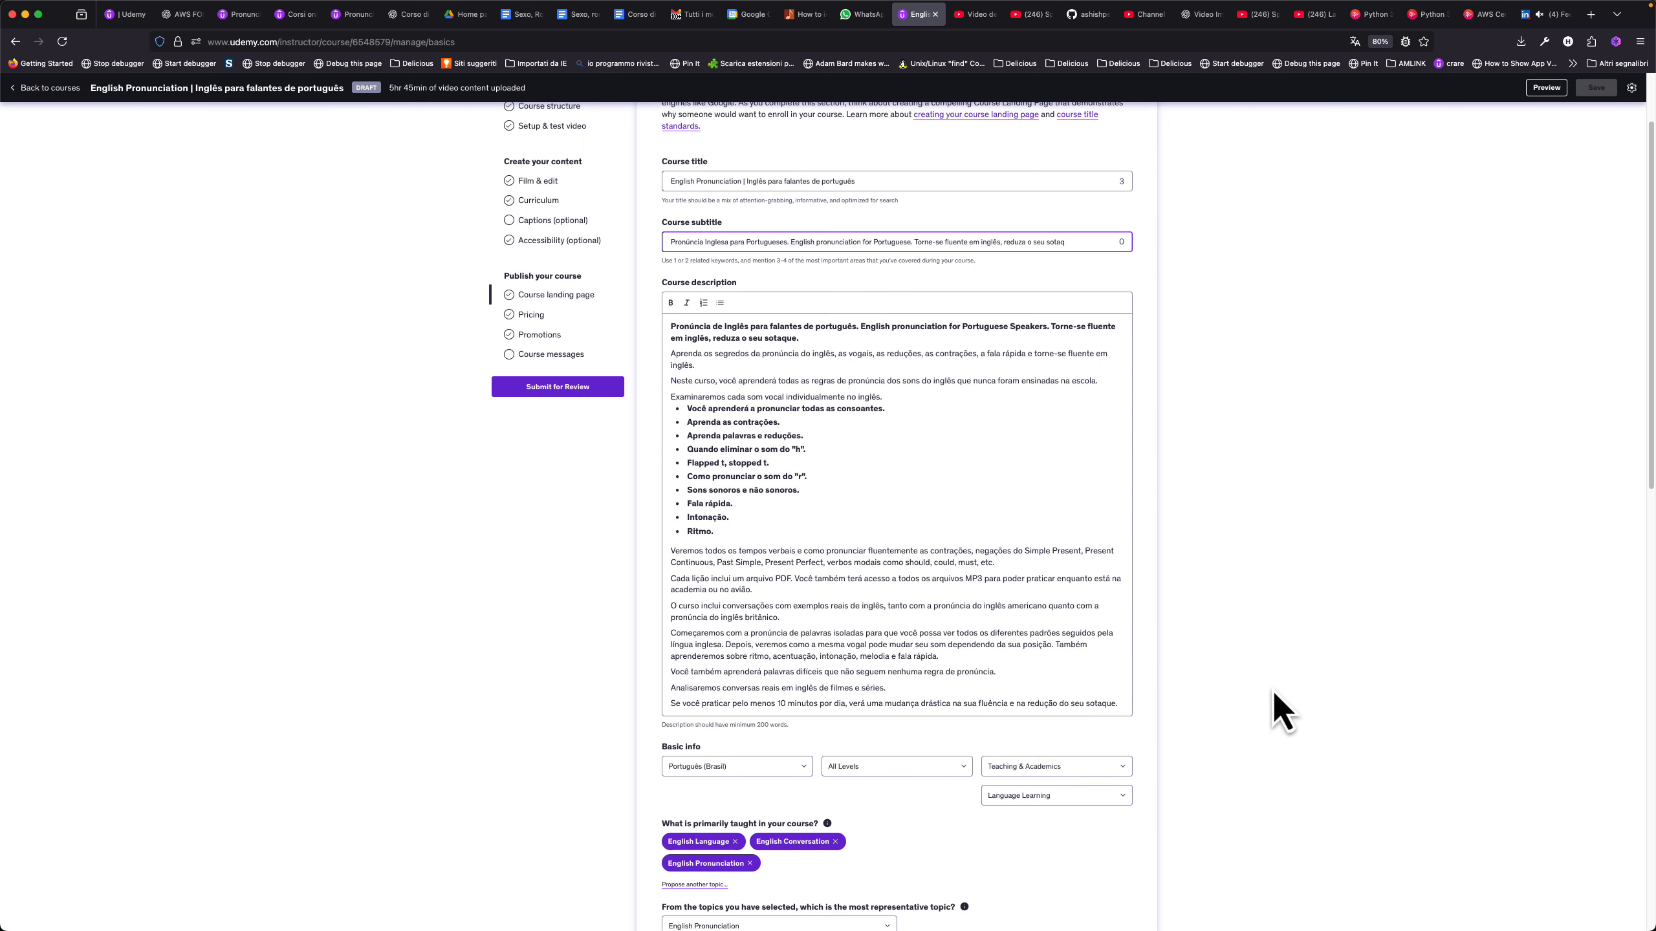
Switch to the YouTube page of the promo video "Speak English with confidence in Just a Few Months", play it briefly and pause it.
left_click(973, 21)
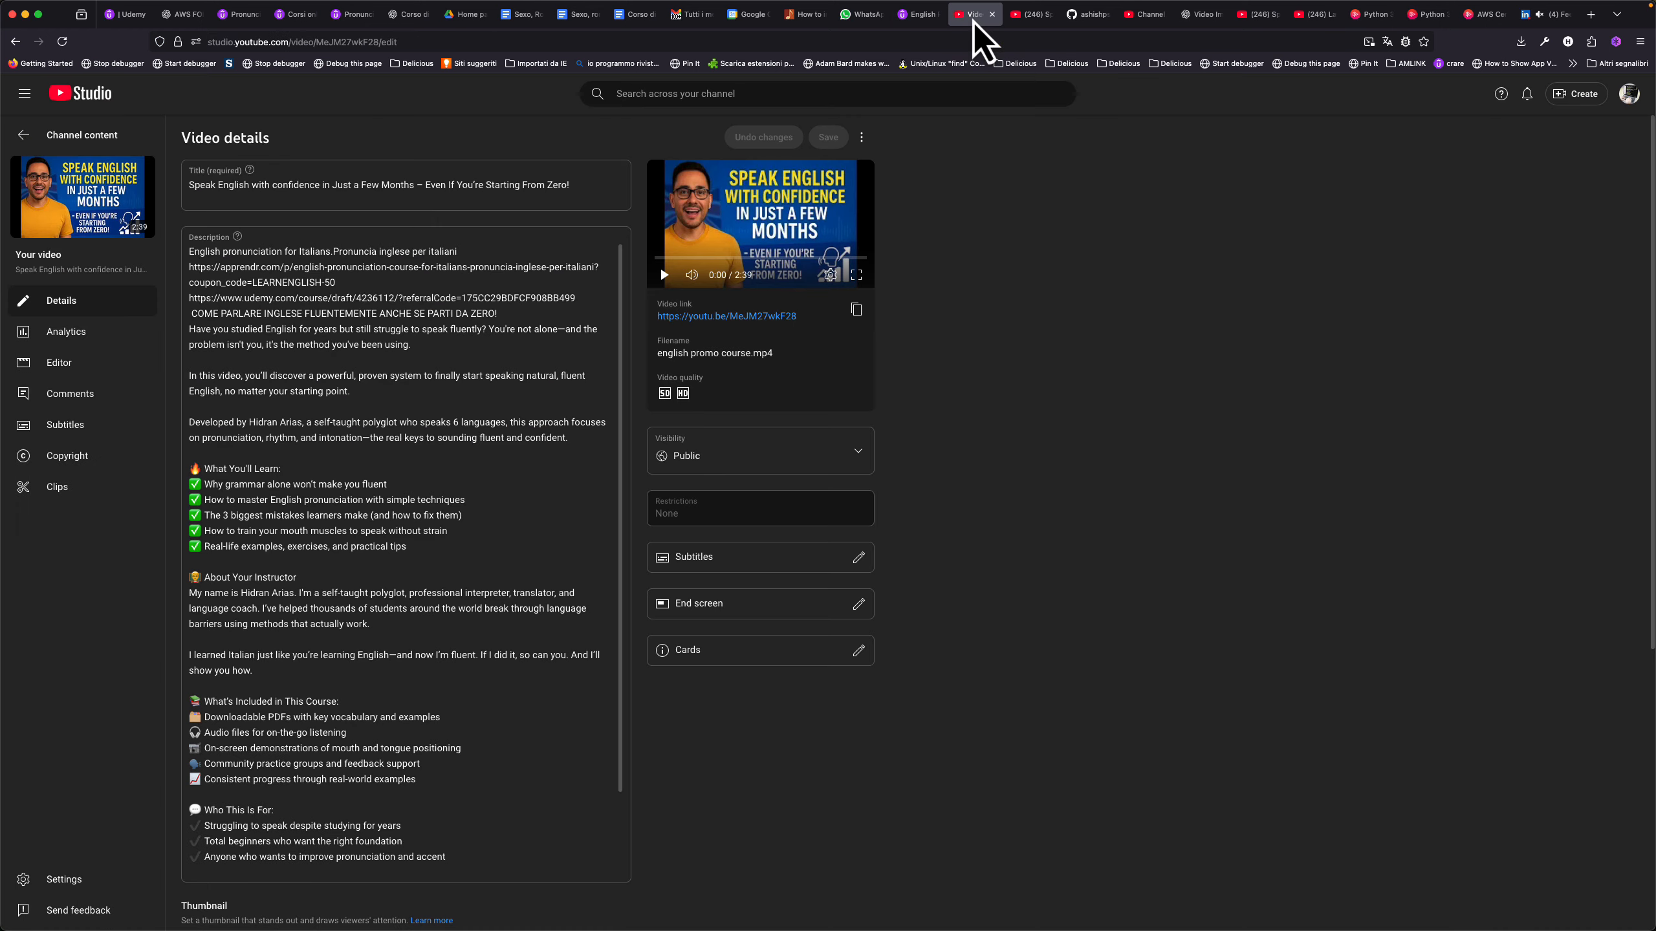
left_click(1037, 16)
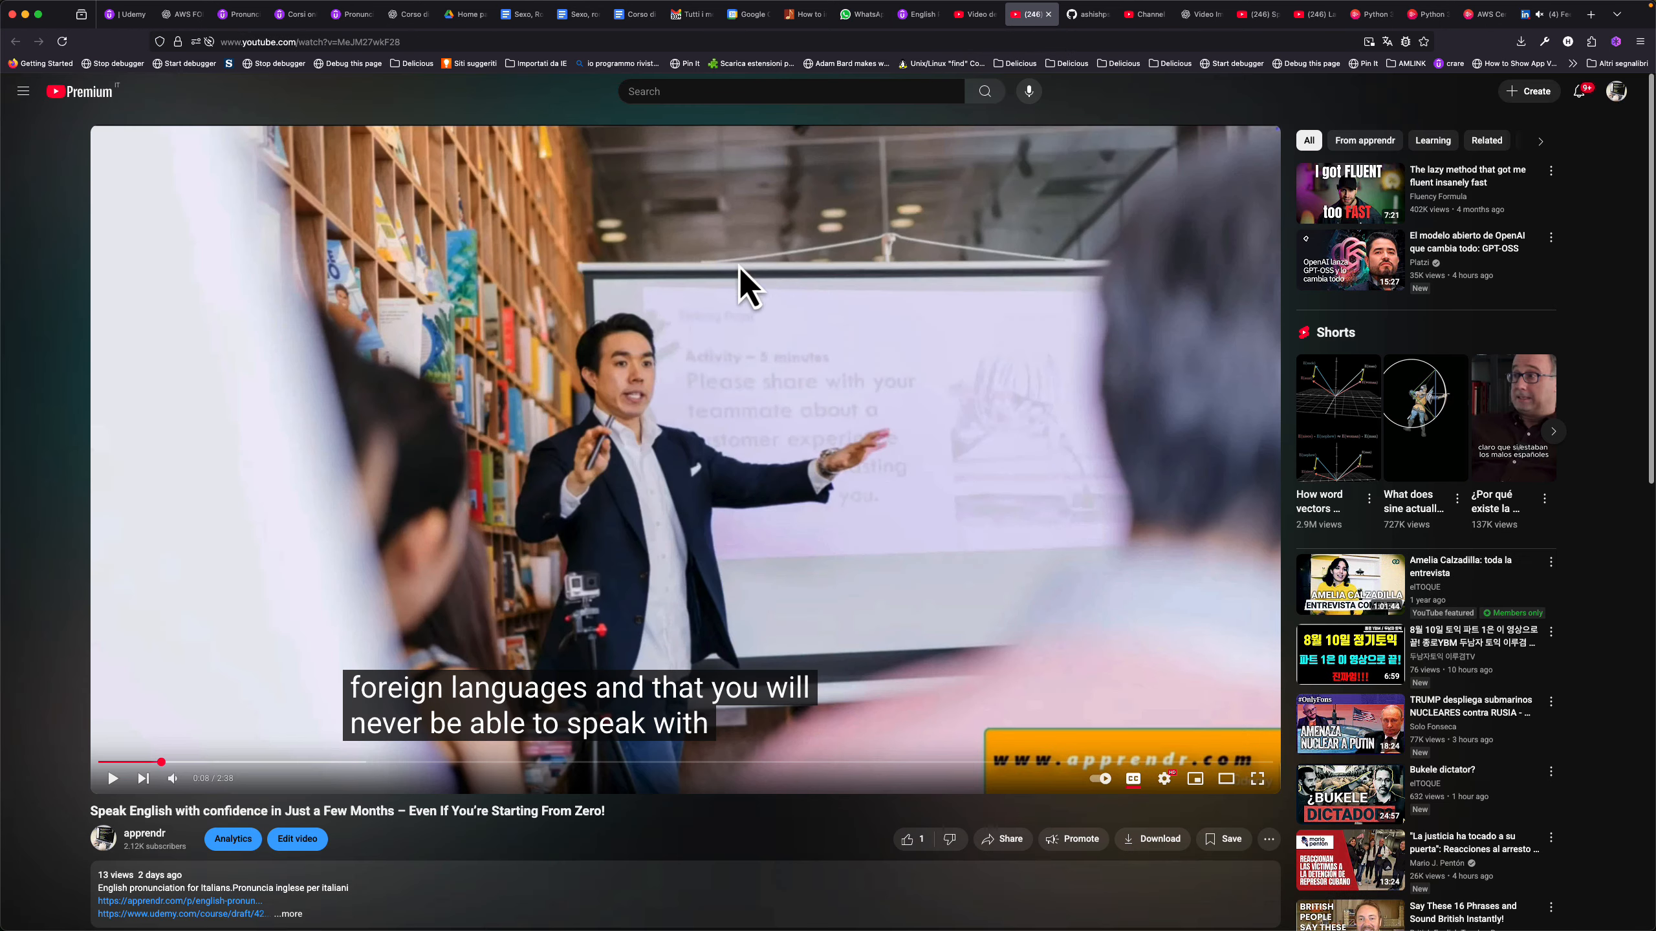
left_click(571, 42)
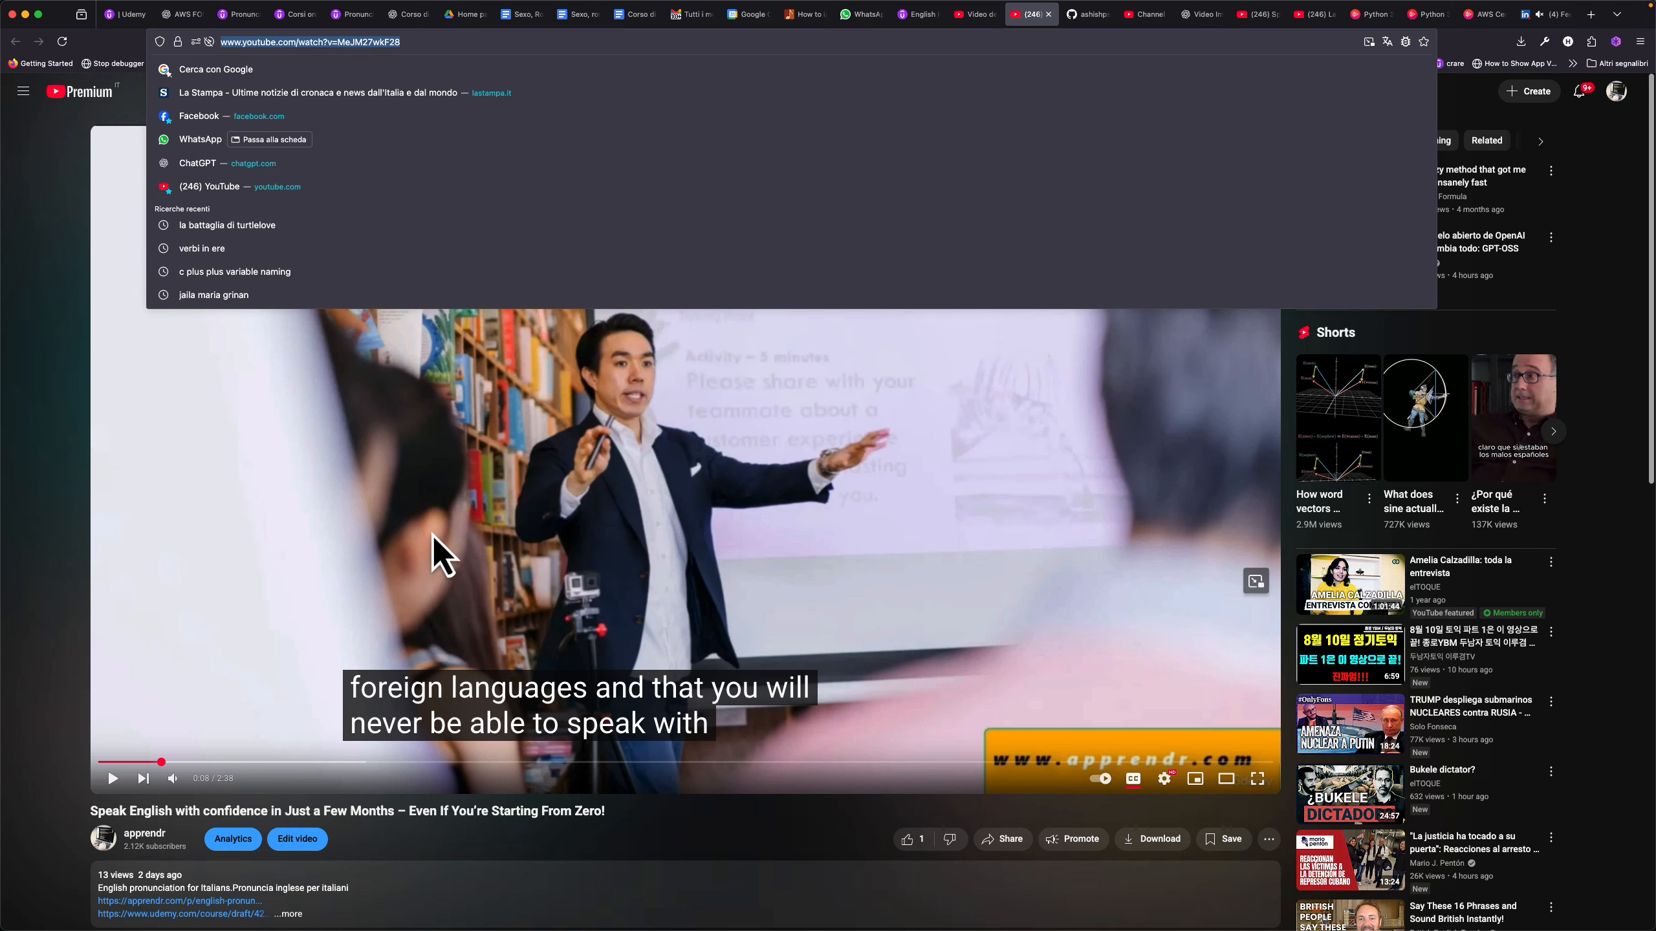
left_click(349, 606)
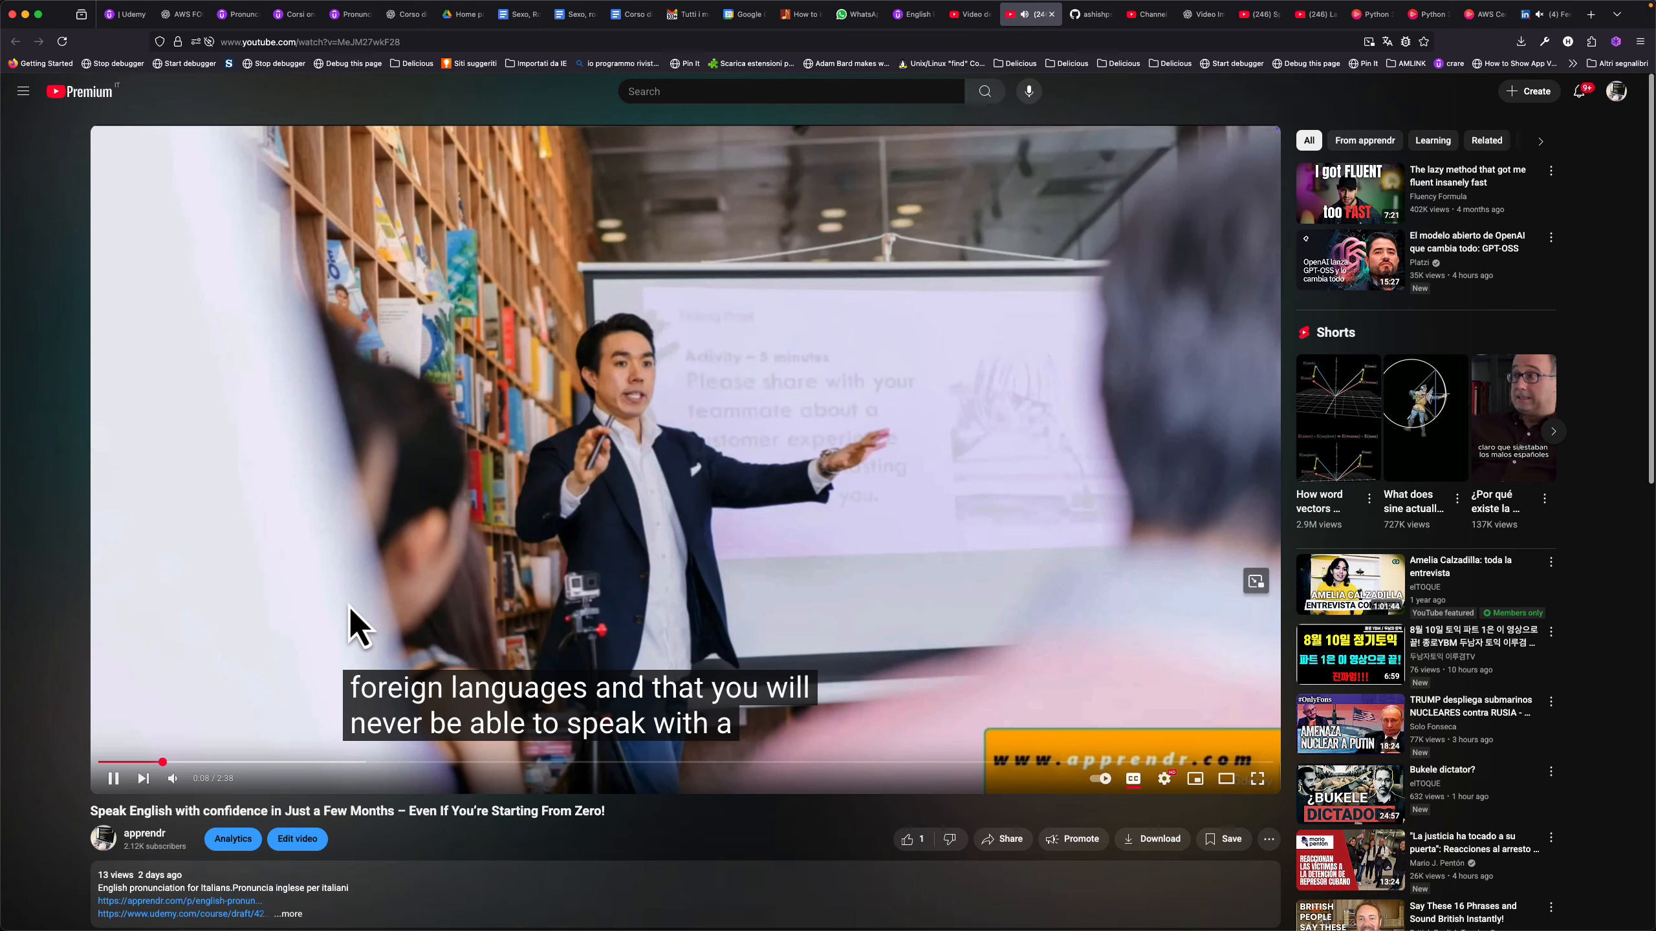
left_click(114, 778)
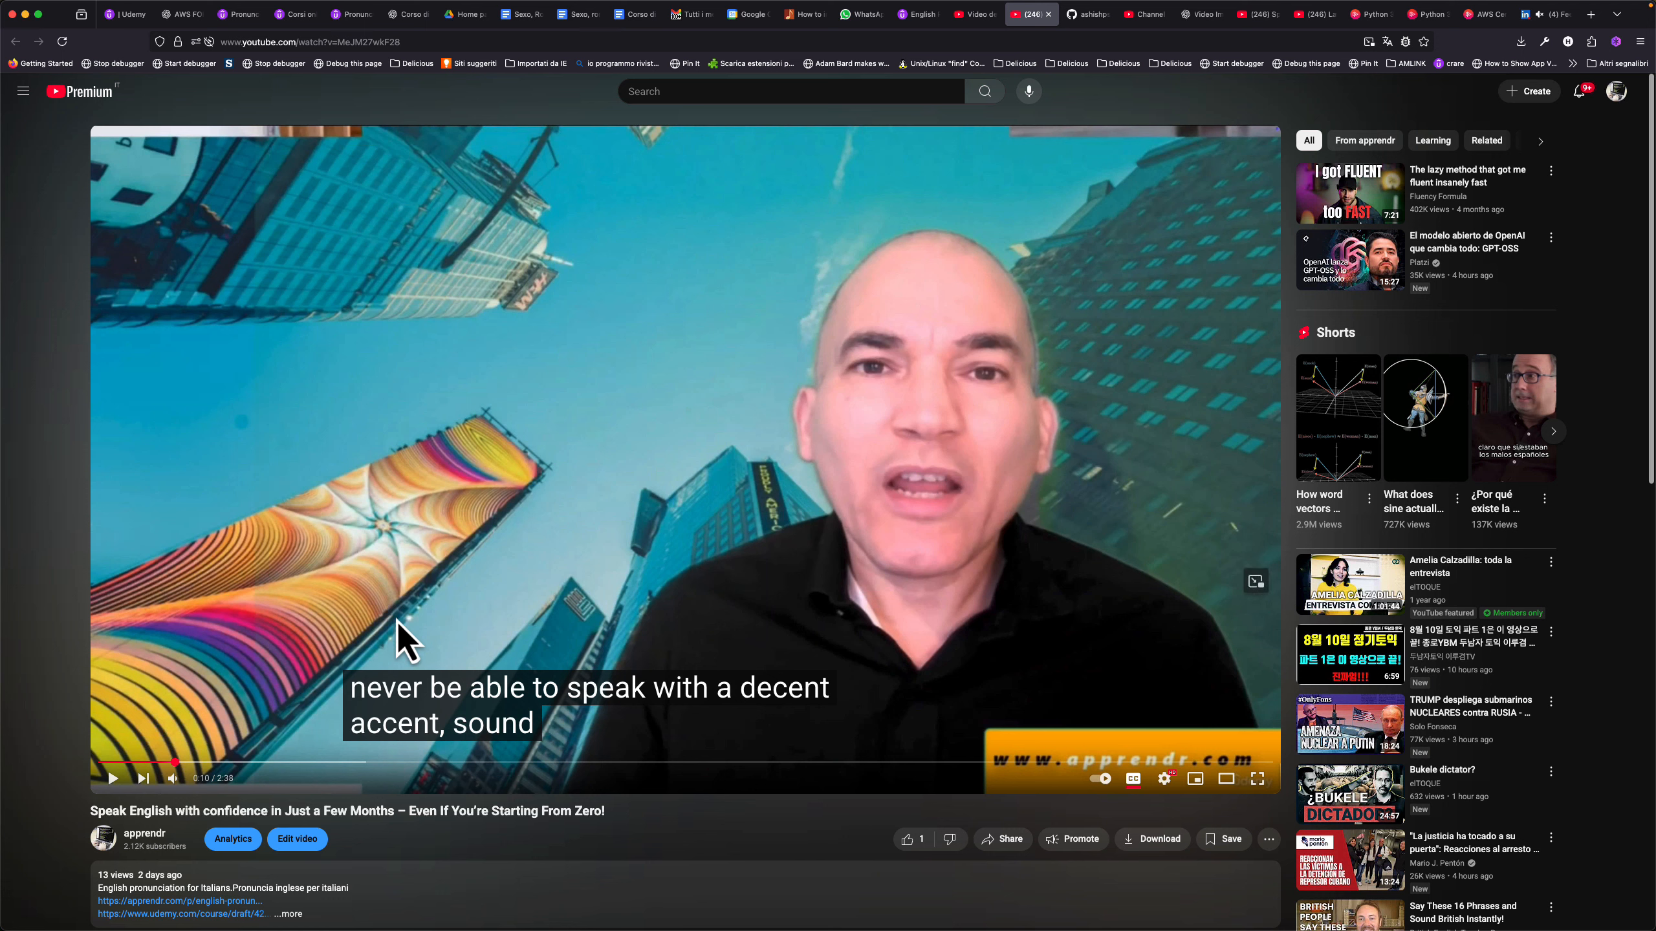
Switch to the Audiate project, examine the avatar and audio generation settings including the audio quality levels, and close them unchanged.
mouse_move(359, 916)
left_click(1080, 905)
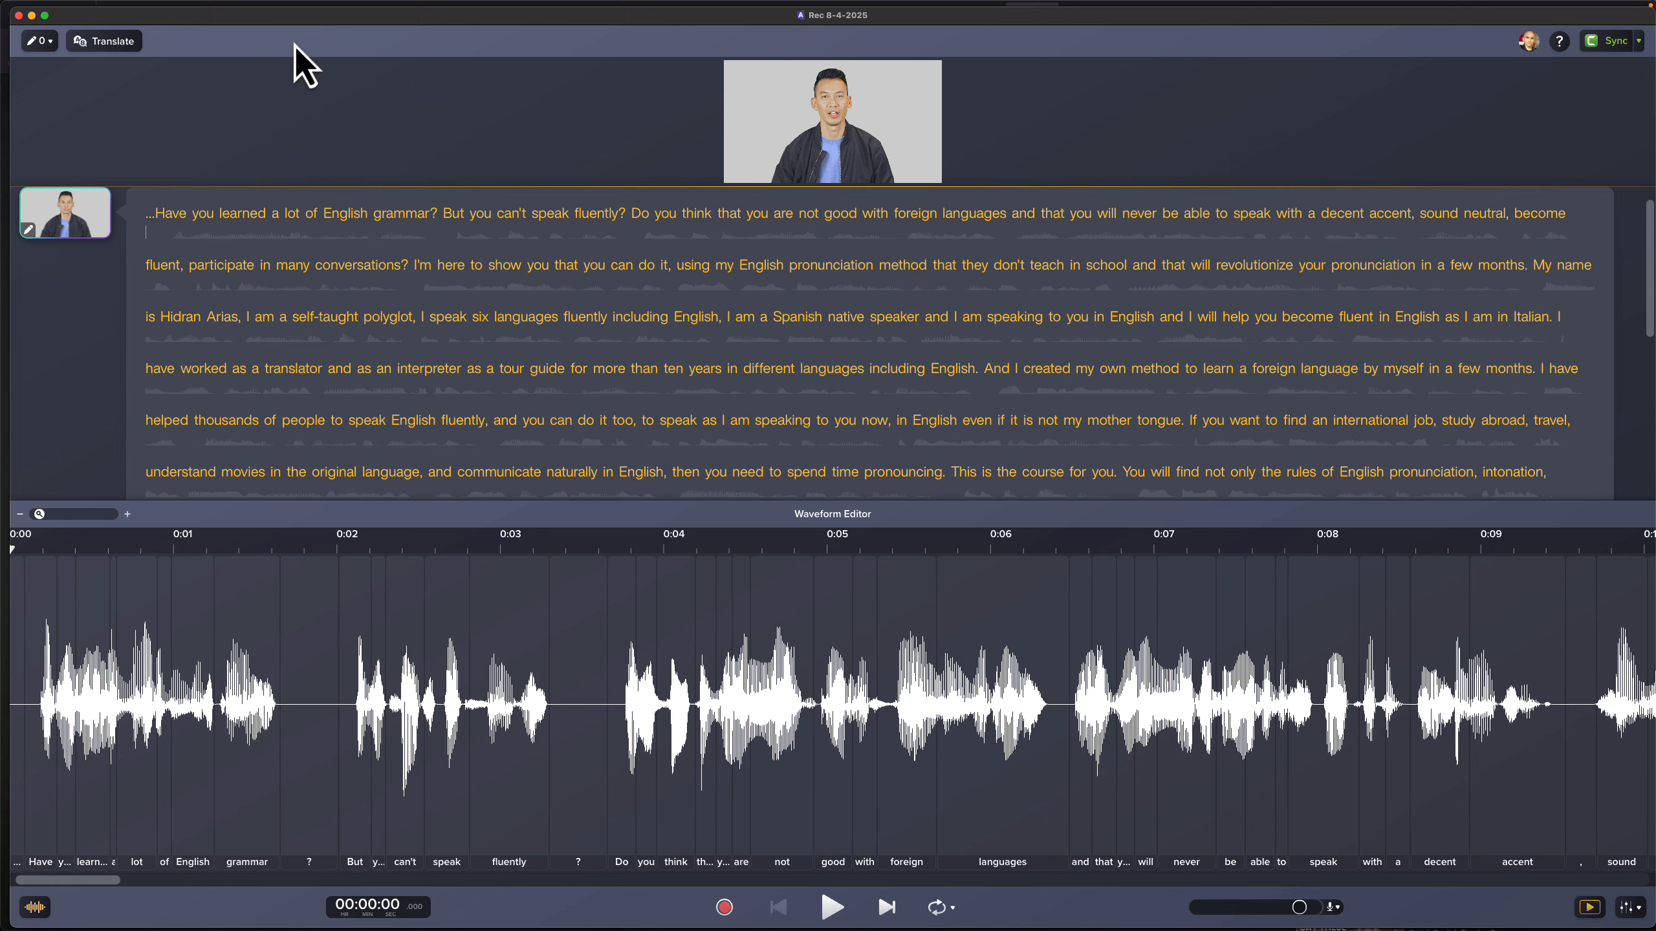
left_click(59, 213)
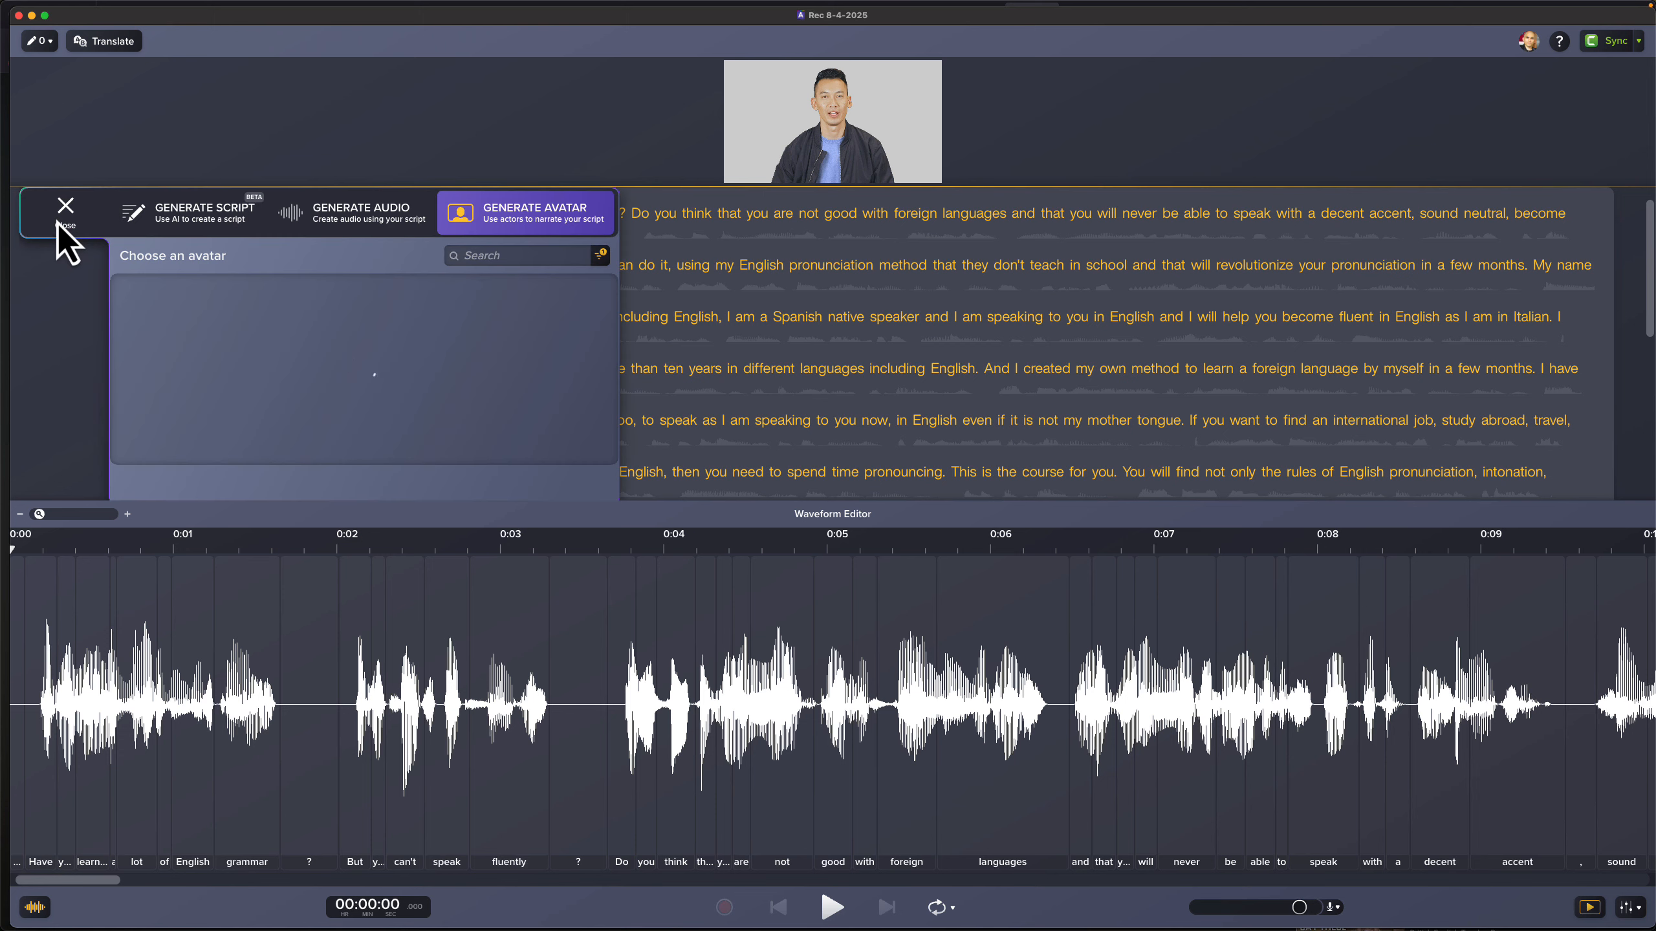
left_click(377, 232)
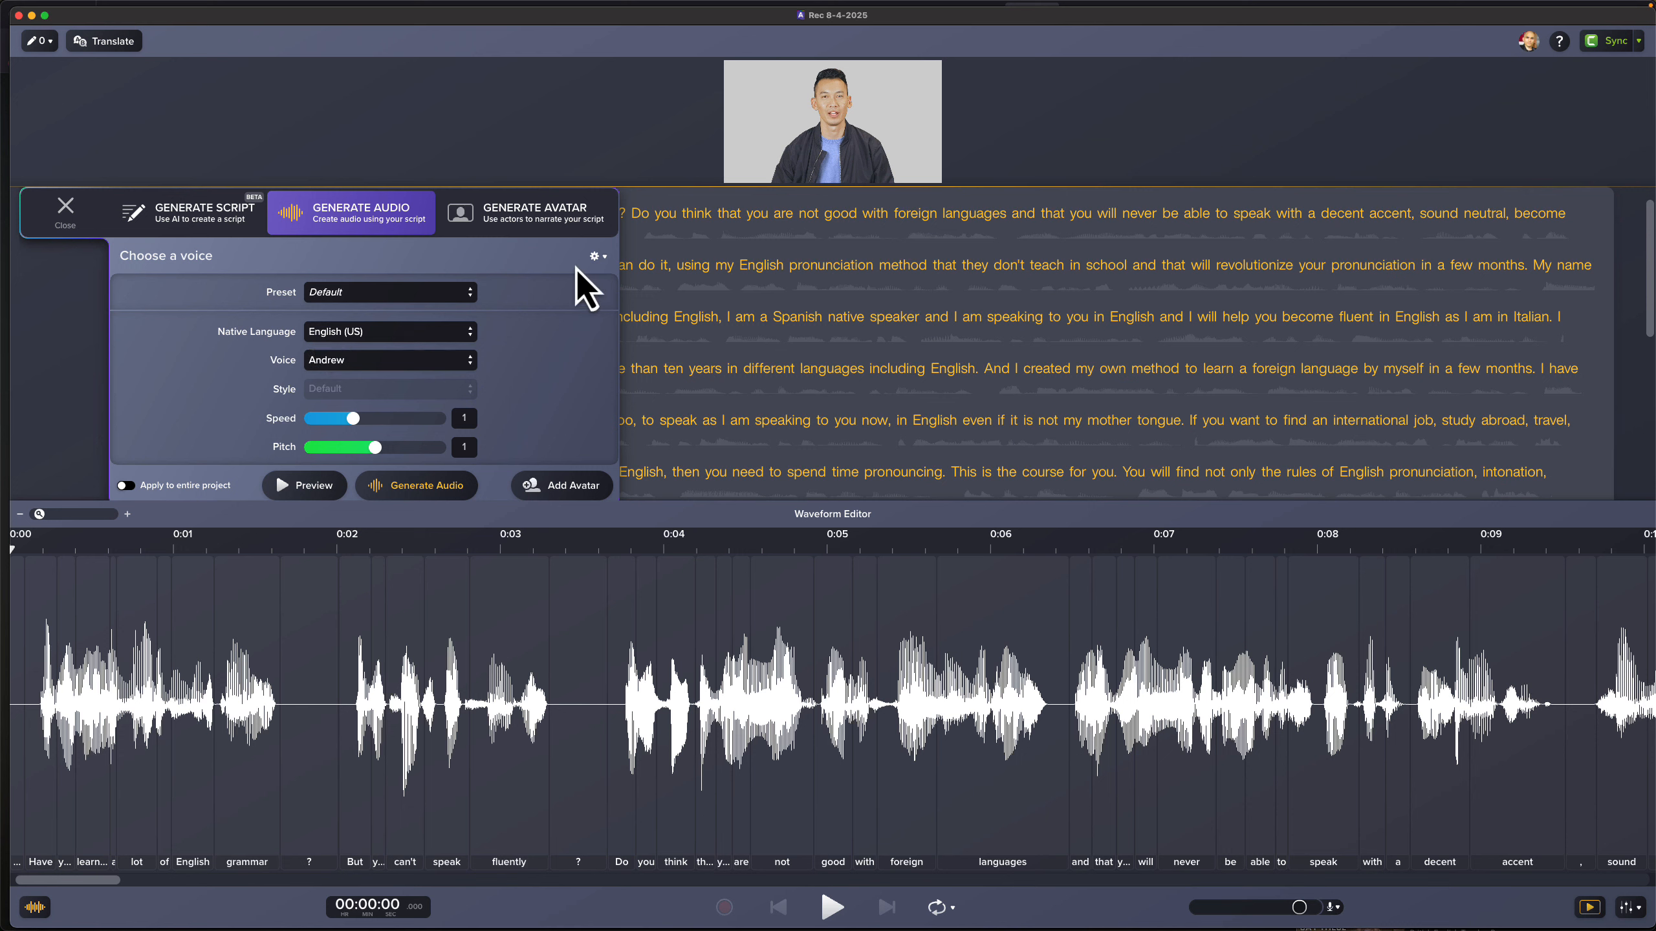
left_click(595, 257)
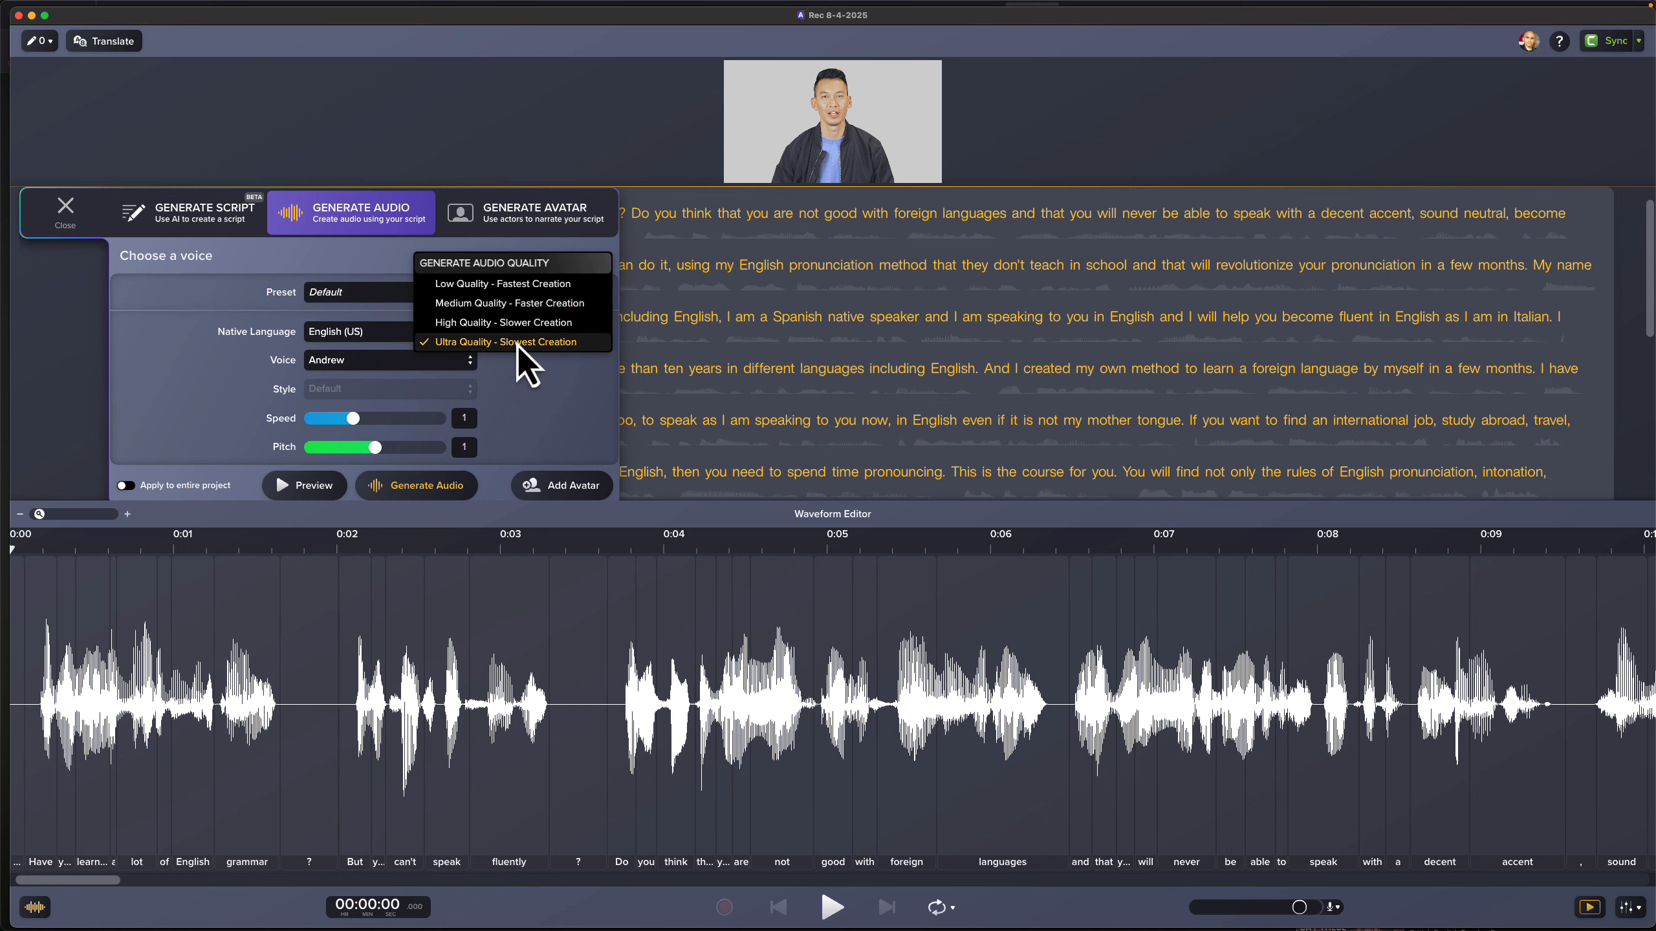
left_click(521, 393)
left_click(65, 213)
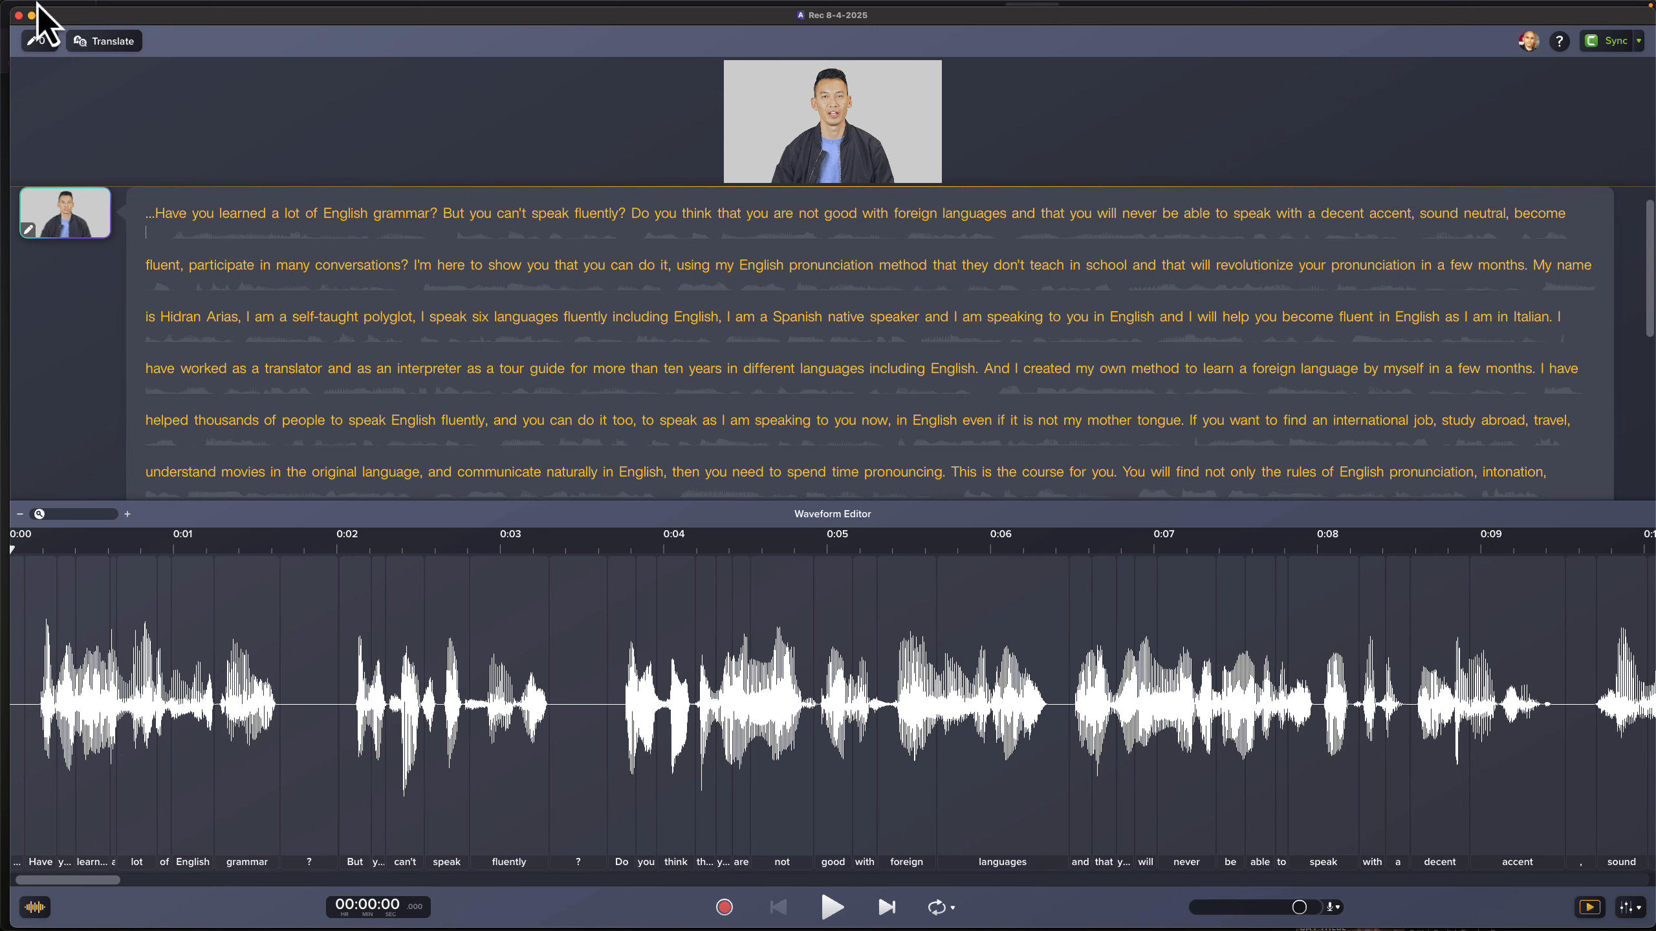
Look at the export options available for the Audiate project without exporting.
mouse_move(52, 3)
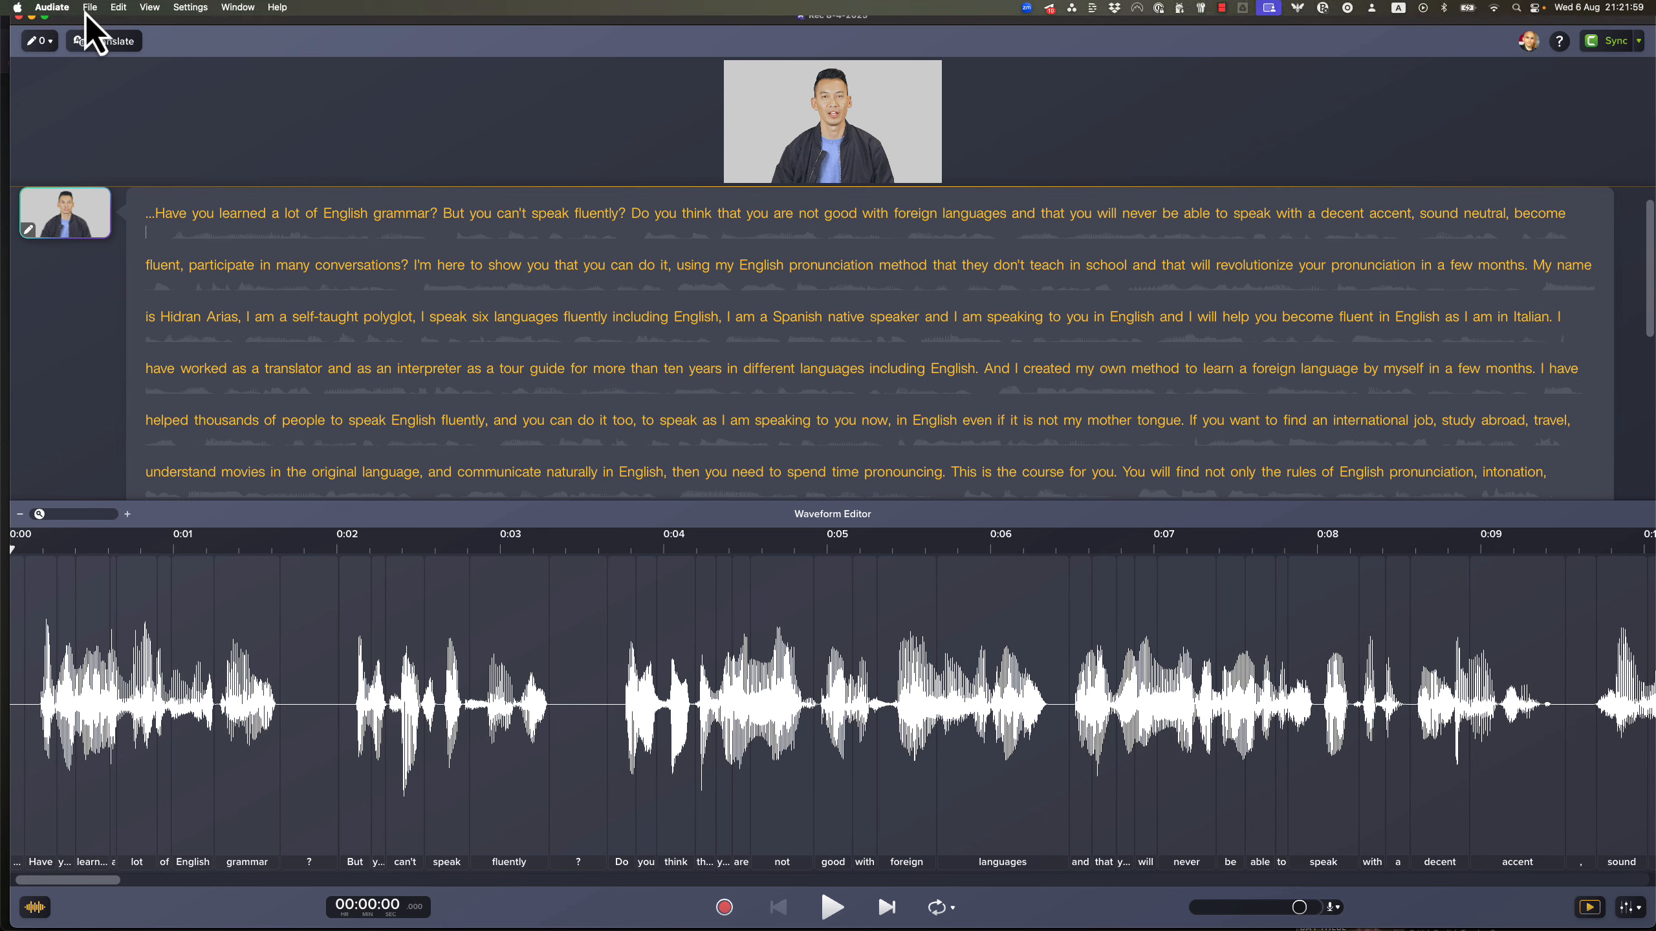
left_click(85, 13)
mouse_move(155, 147)
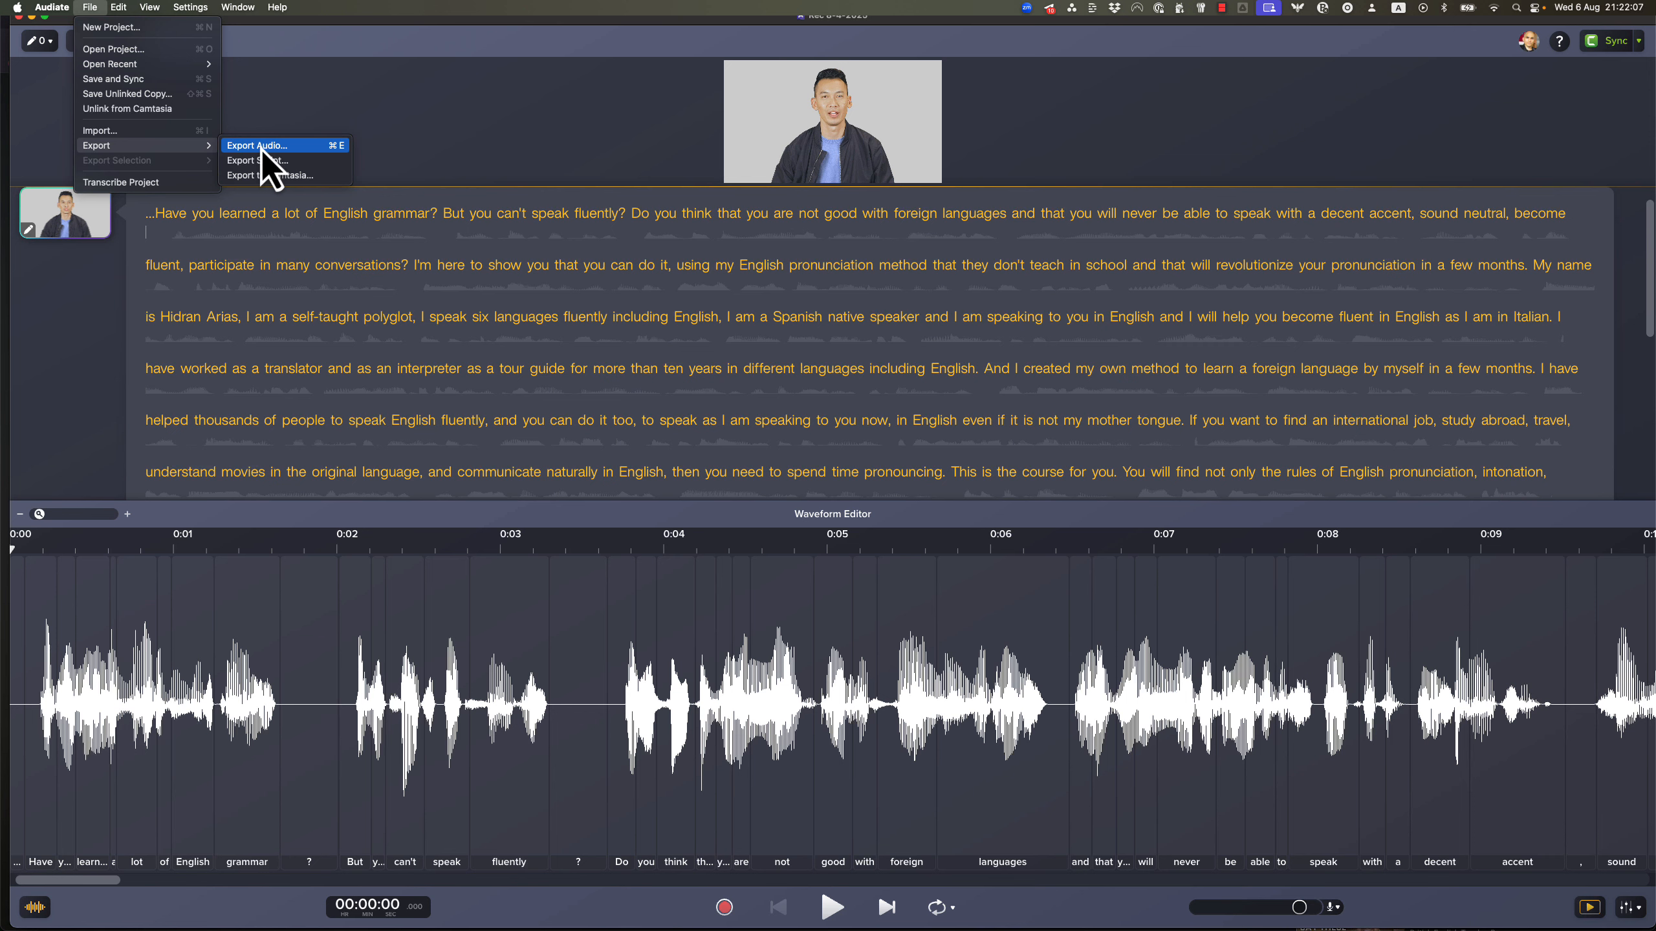
left_click(444, 73)
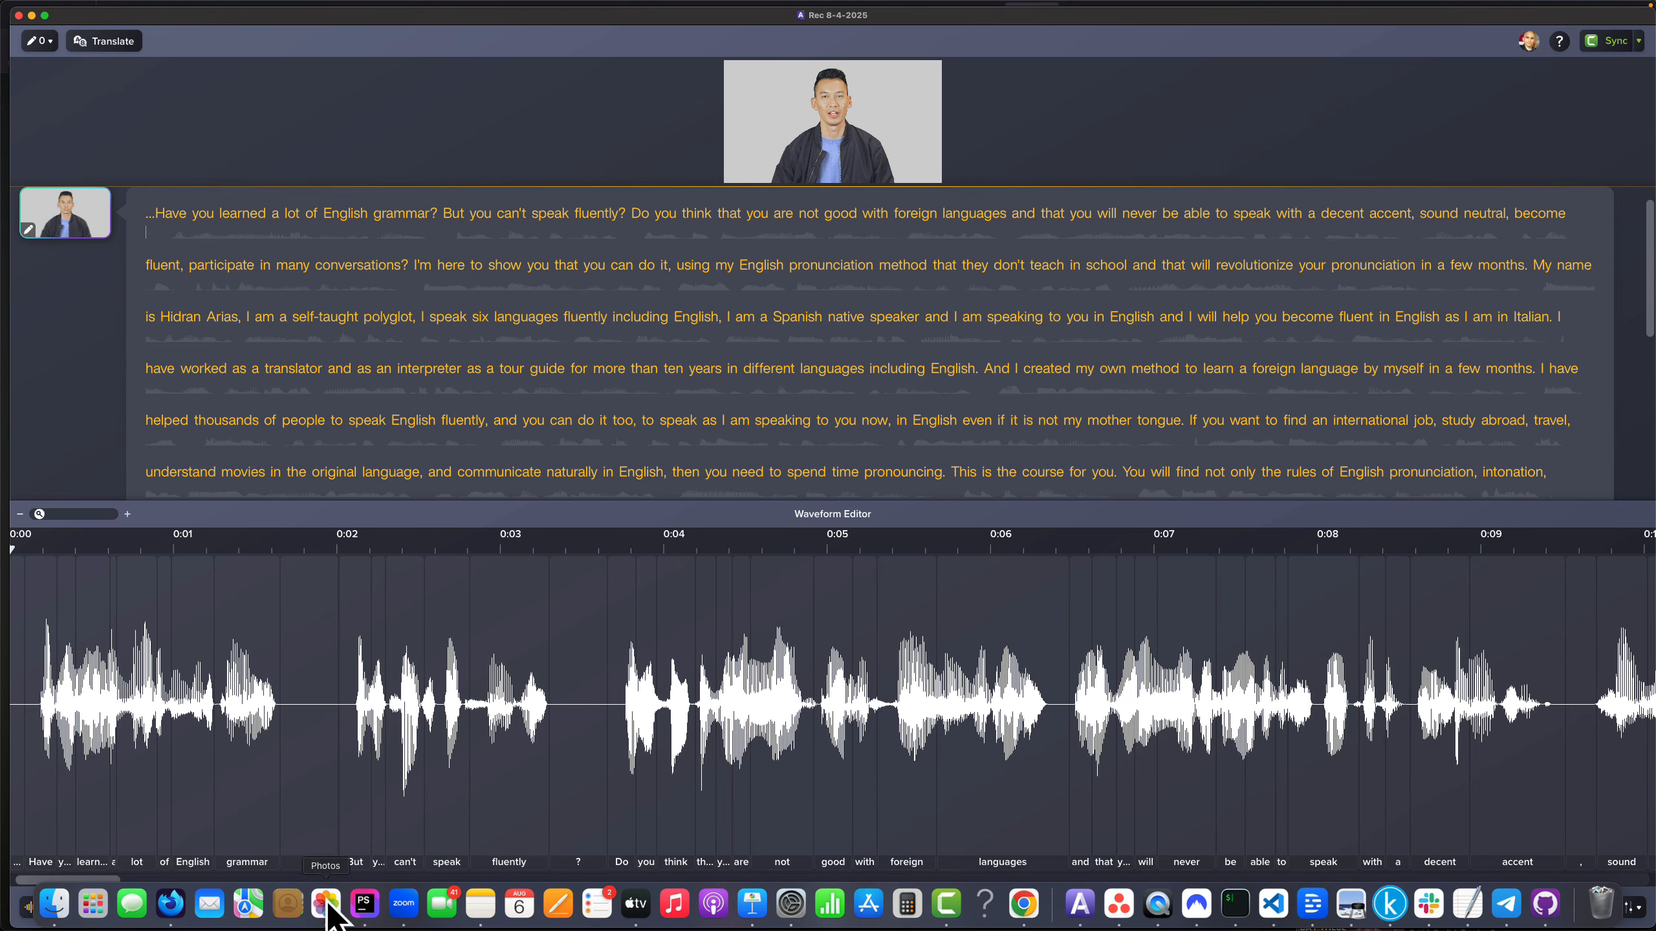
Return to the YouTube promo video in Firefox, play and pause it, and skim its opening scenes up to 0:22.
left_click(174, 912)
left_click(957, 481)
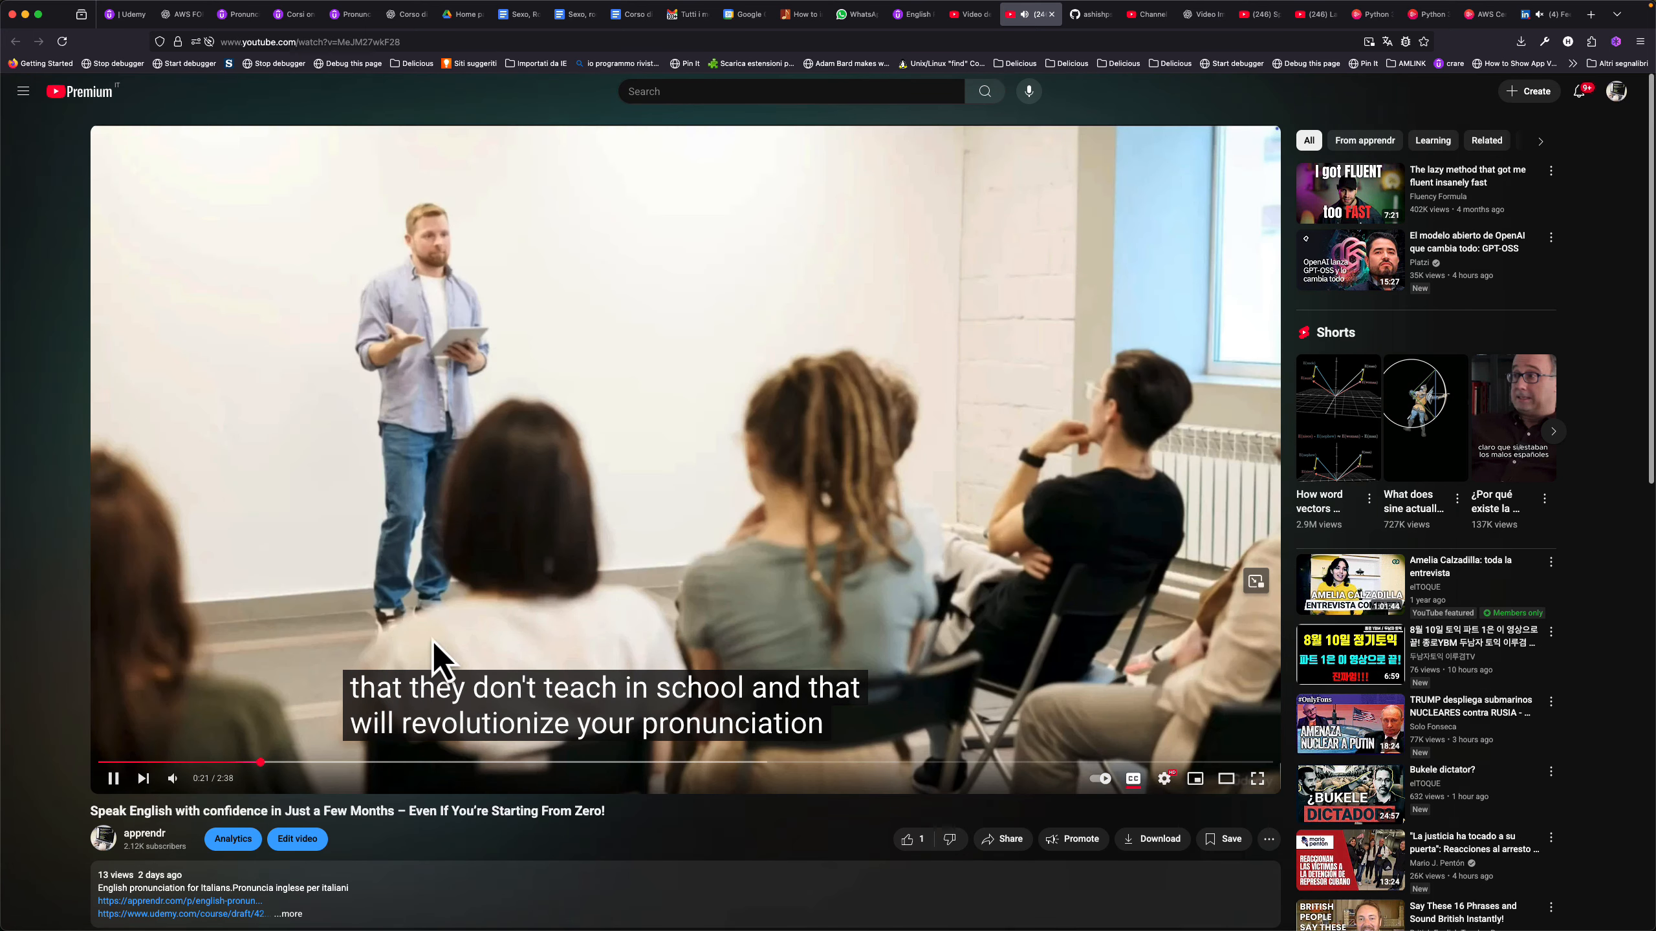
left_click(908, 523)
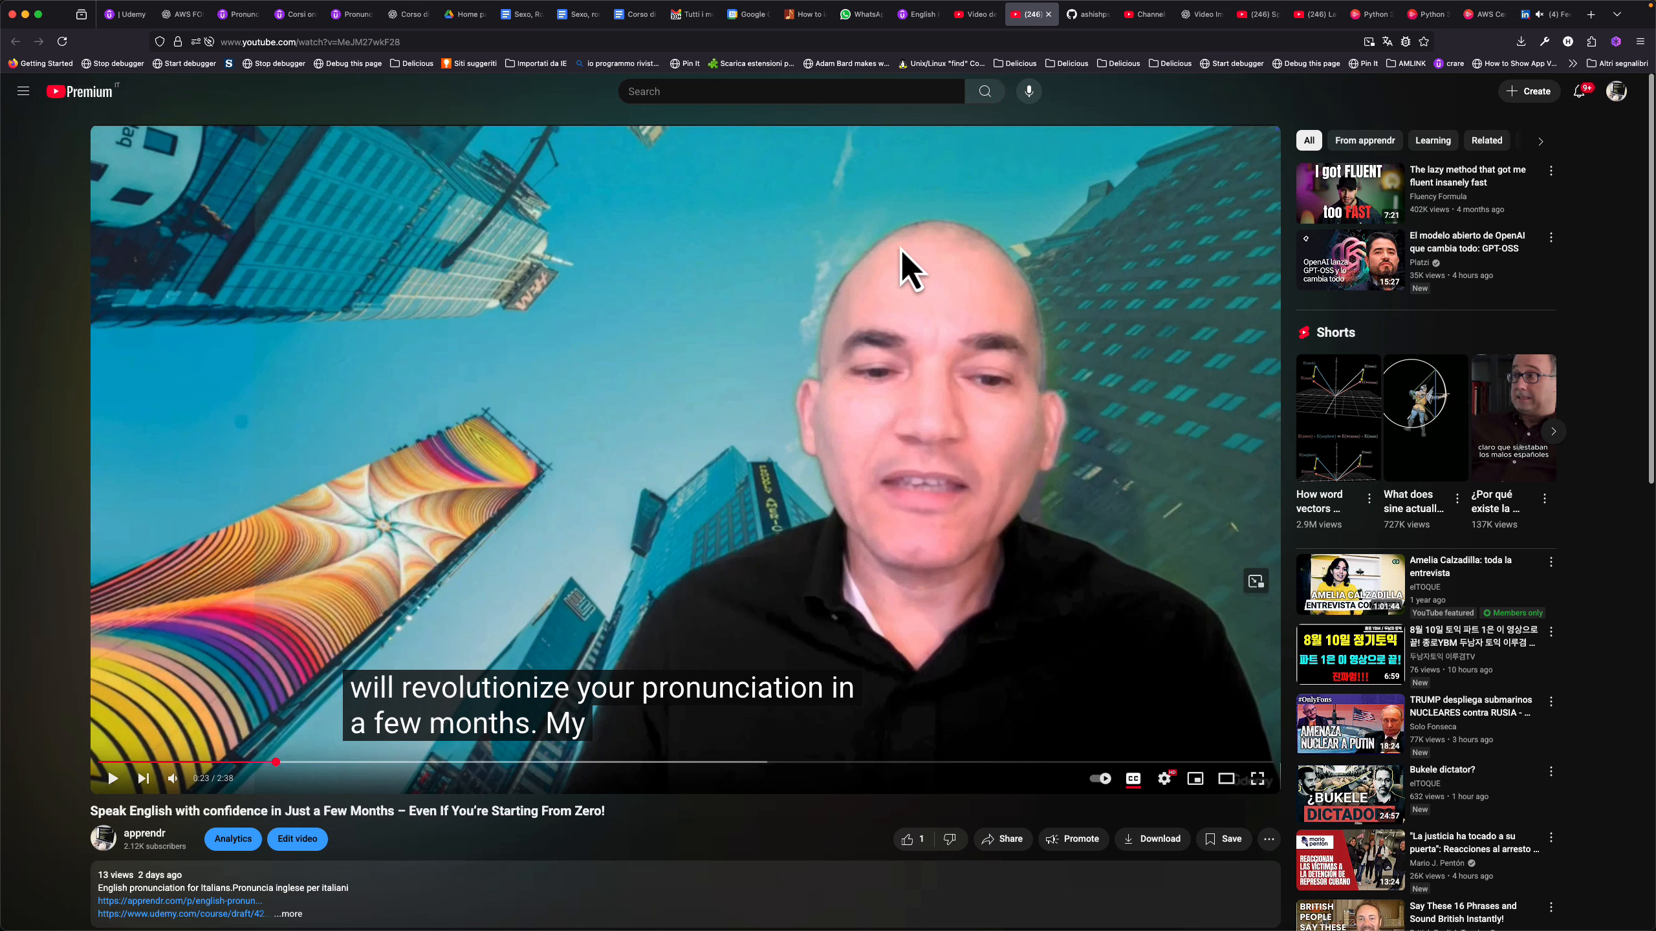
left_click(150, 762)
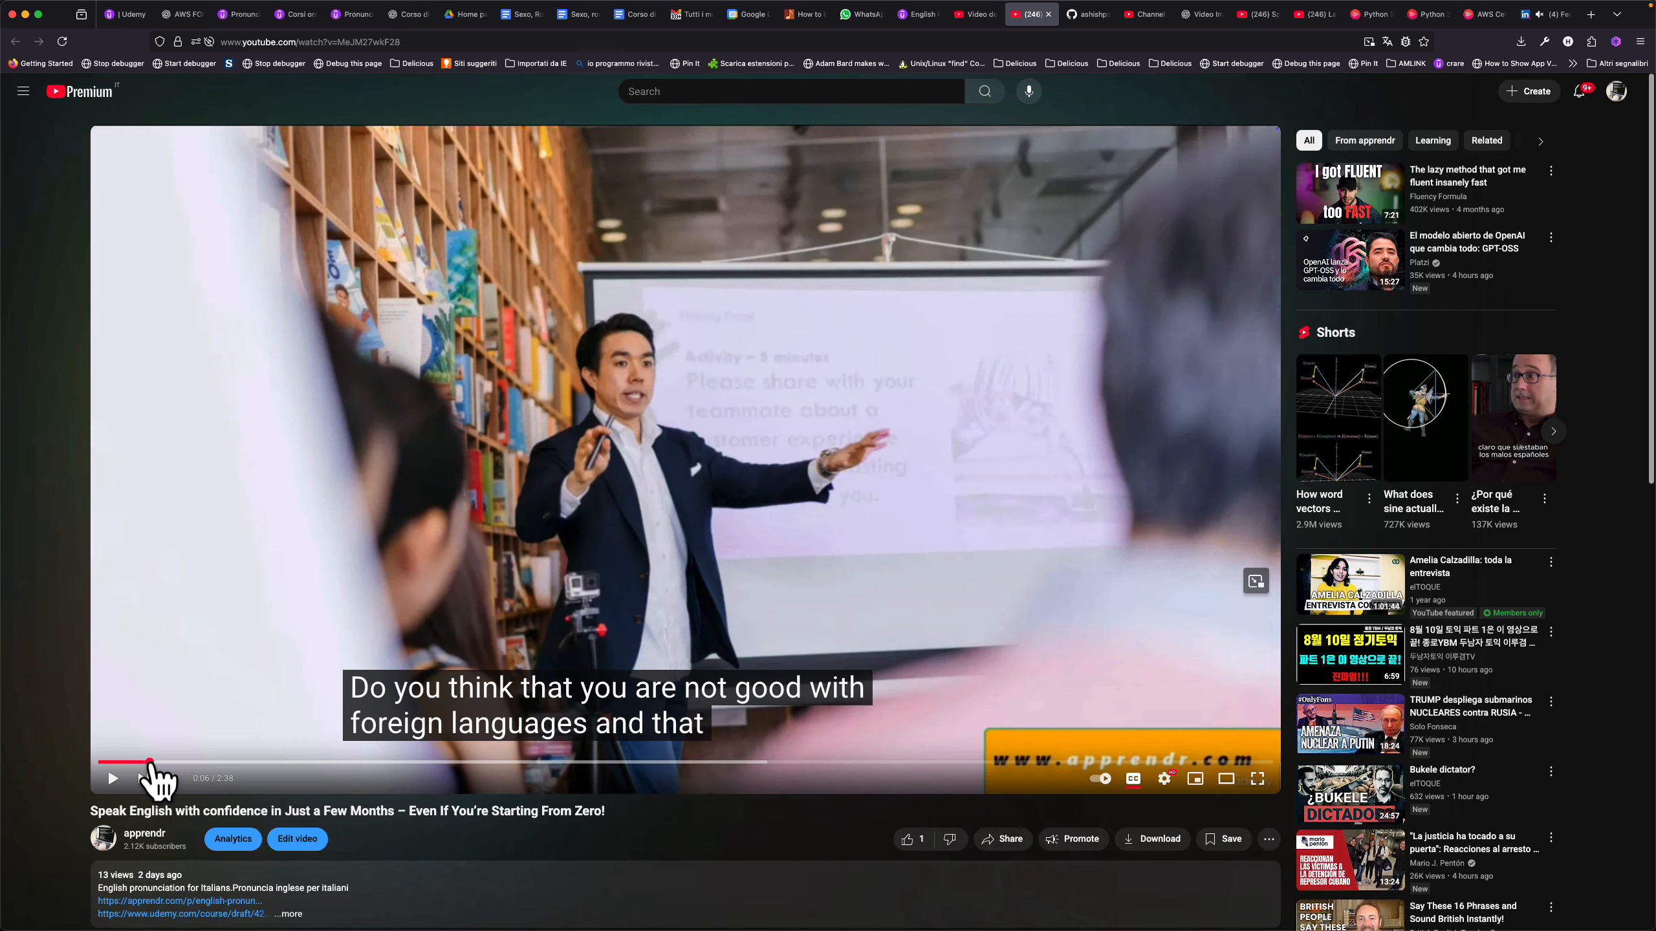
left_click_drag(150, 762, 228, 763)
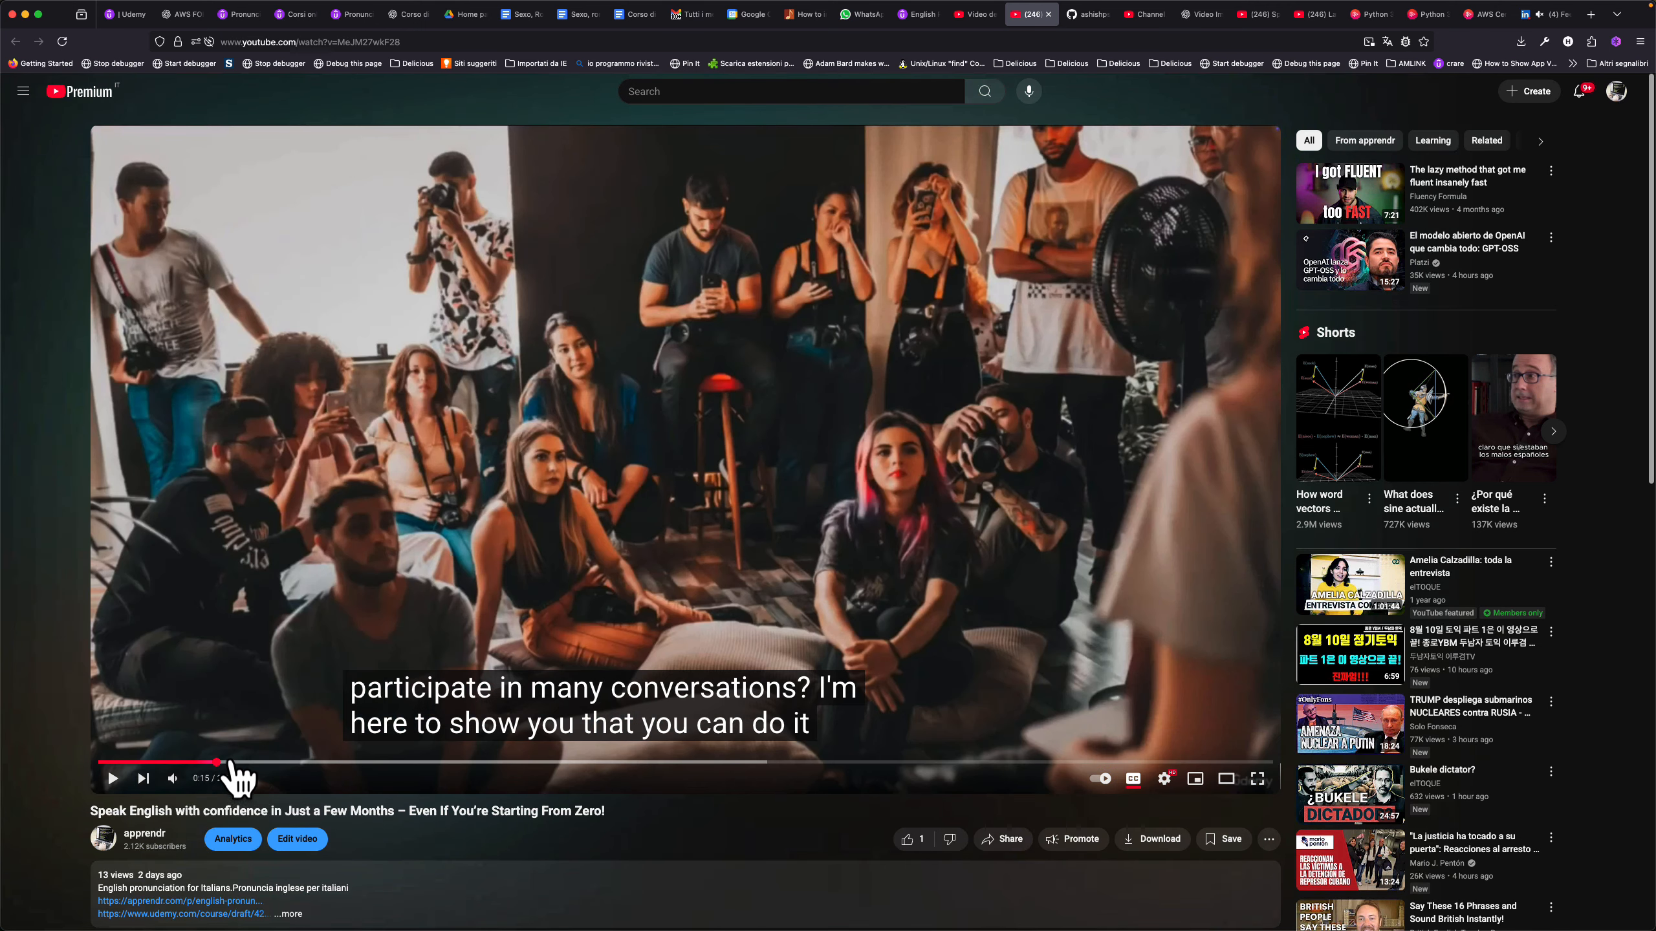
left_click(269, 762)
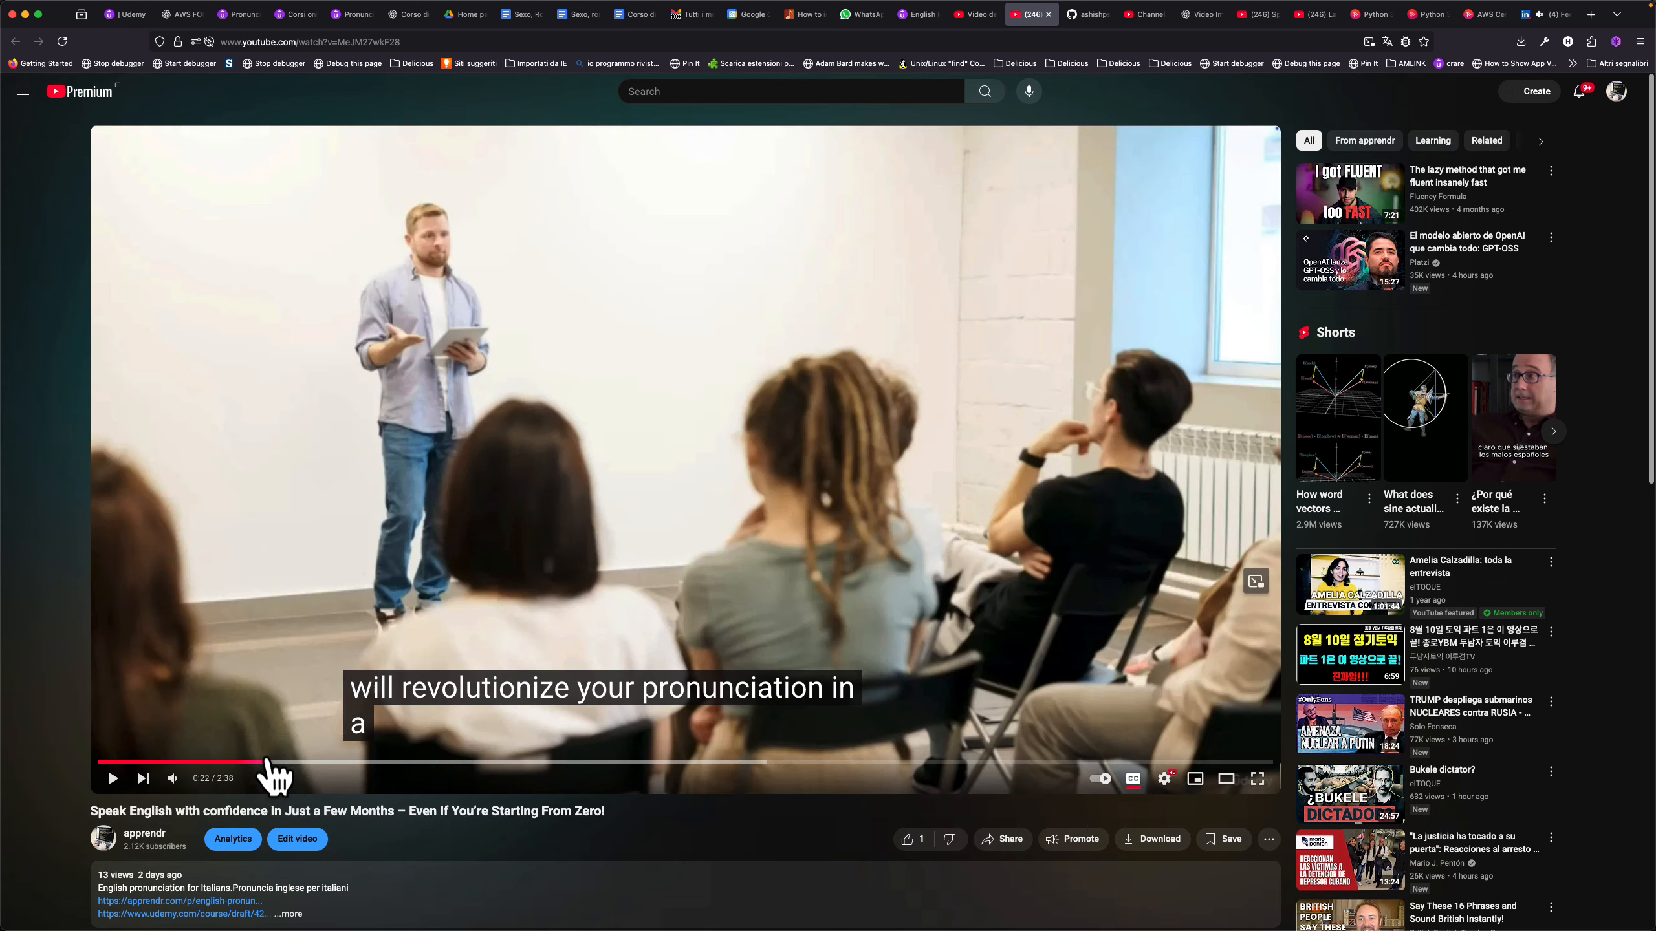
Skim further through the promo video, from about 0:28 to 0:37.
left_click(314, 761)
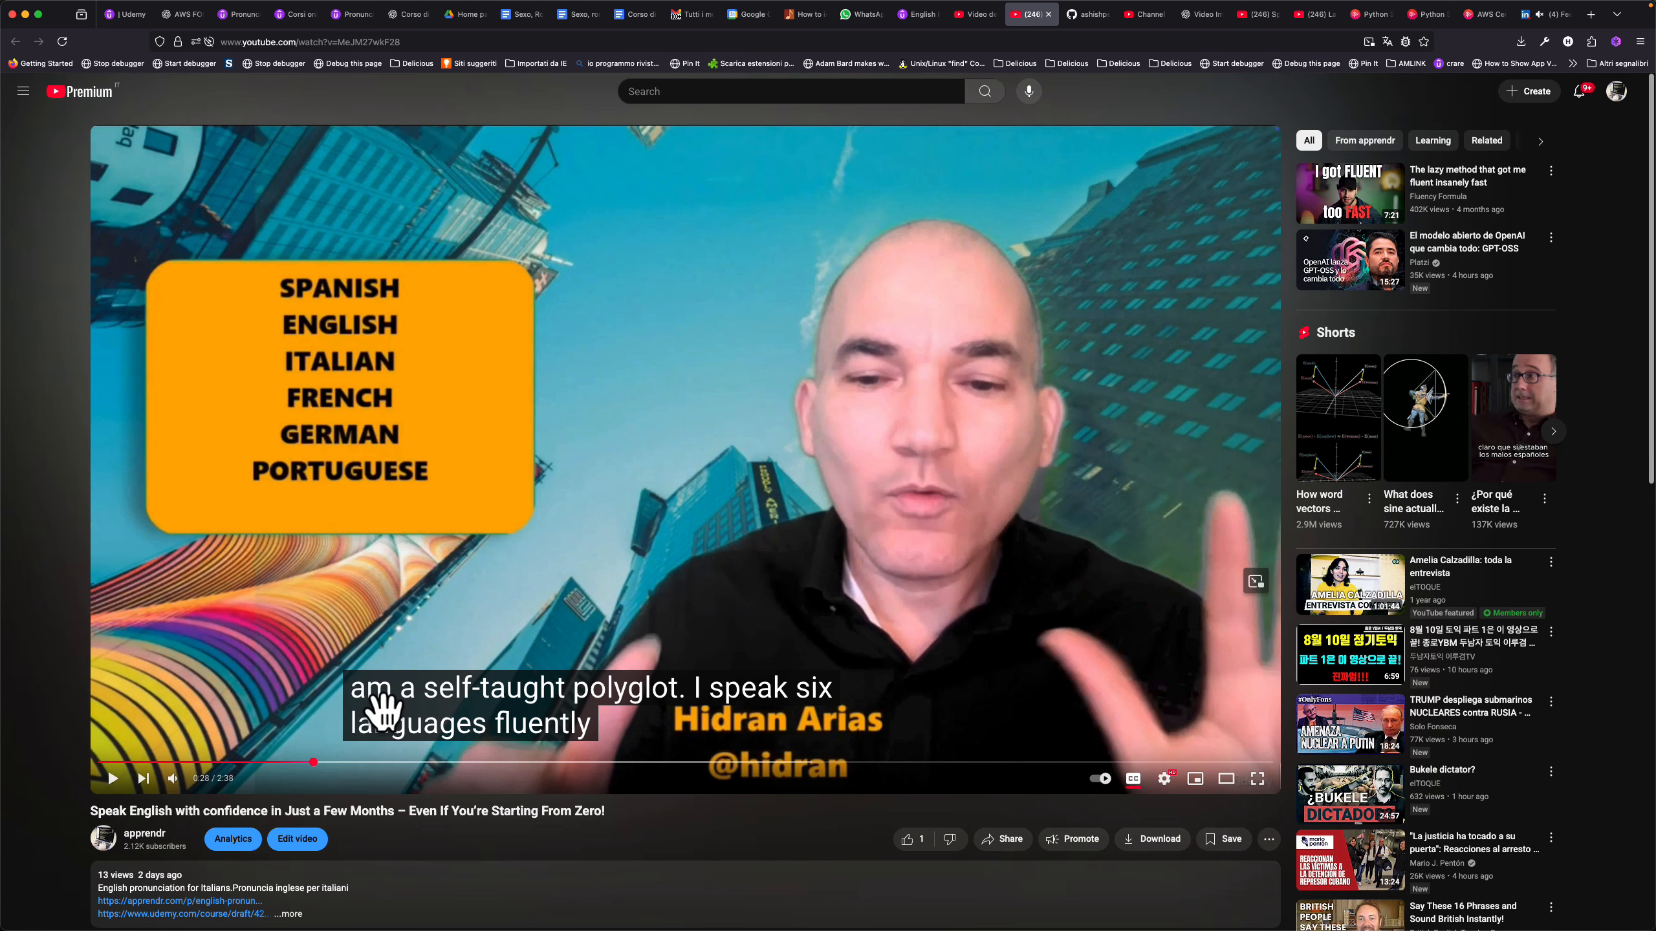
left_click_drag(361, 768, 379, 765)
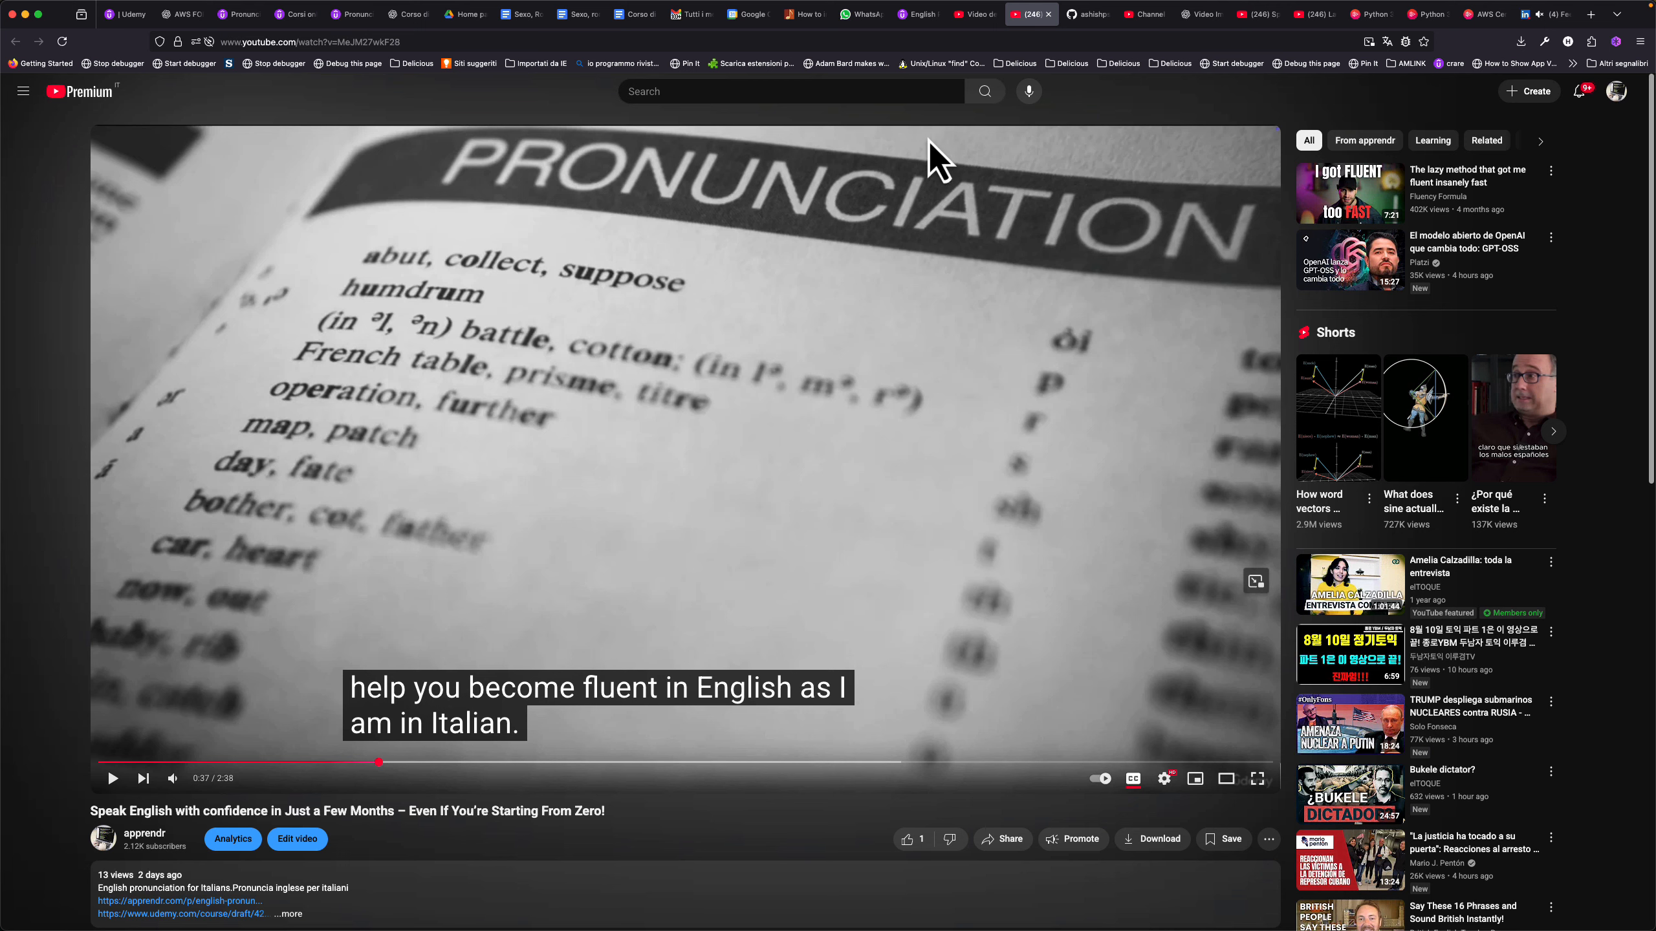
Switch to the Udemy draft course "English Pronunciation | Inglês para falantes de português" and open its captions page.
left_click(916, 13)
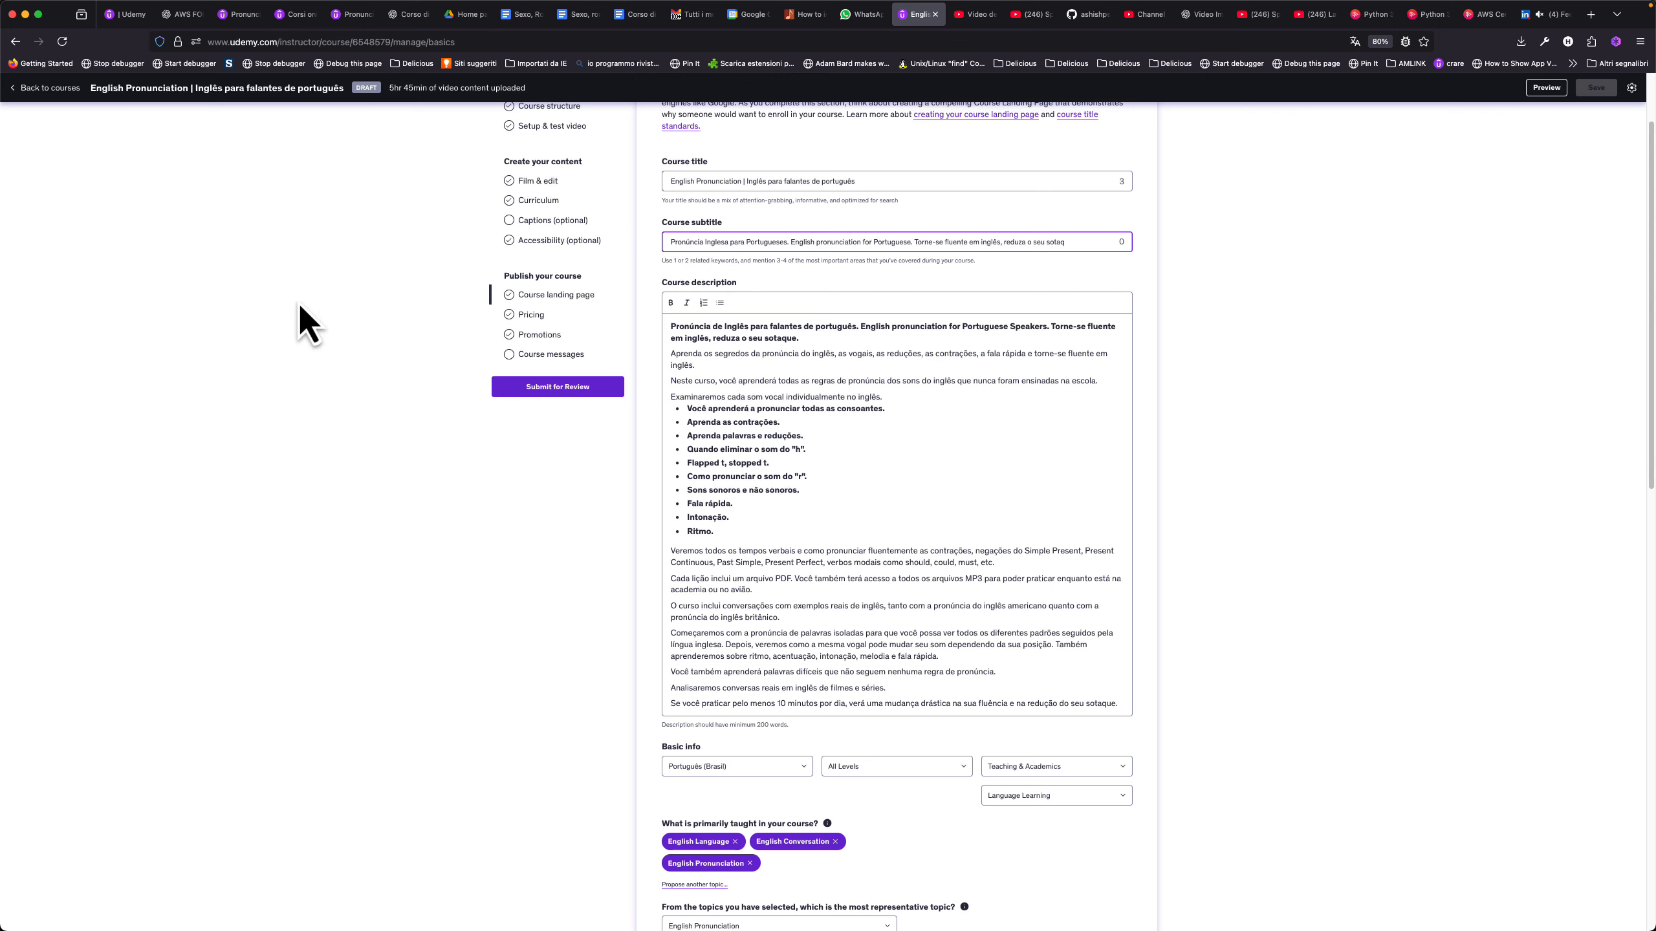
scroll(299, 306, "up", 2)
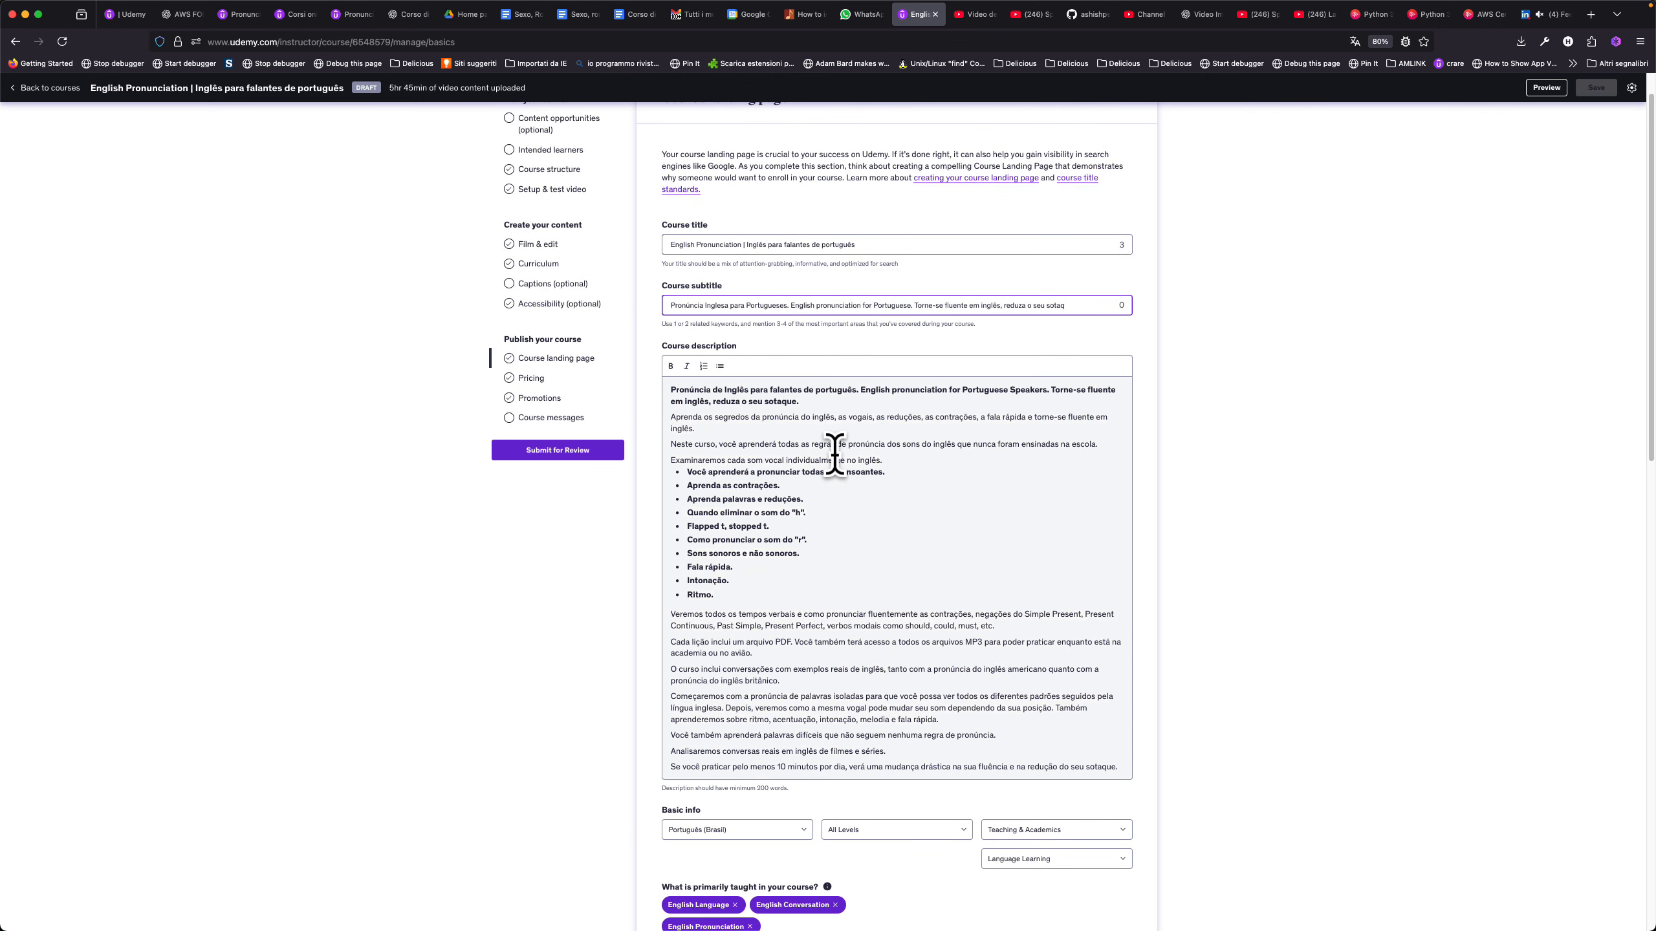
scroll(512, 536, "up", 2)
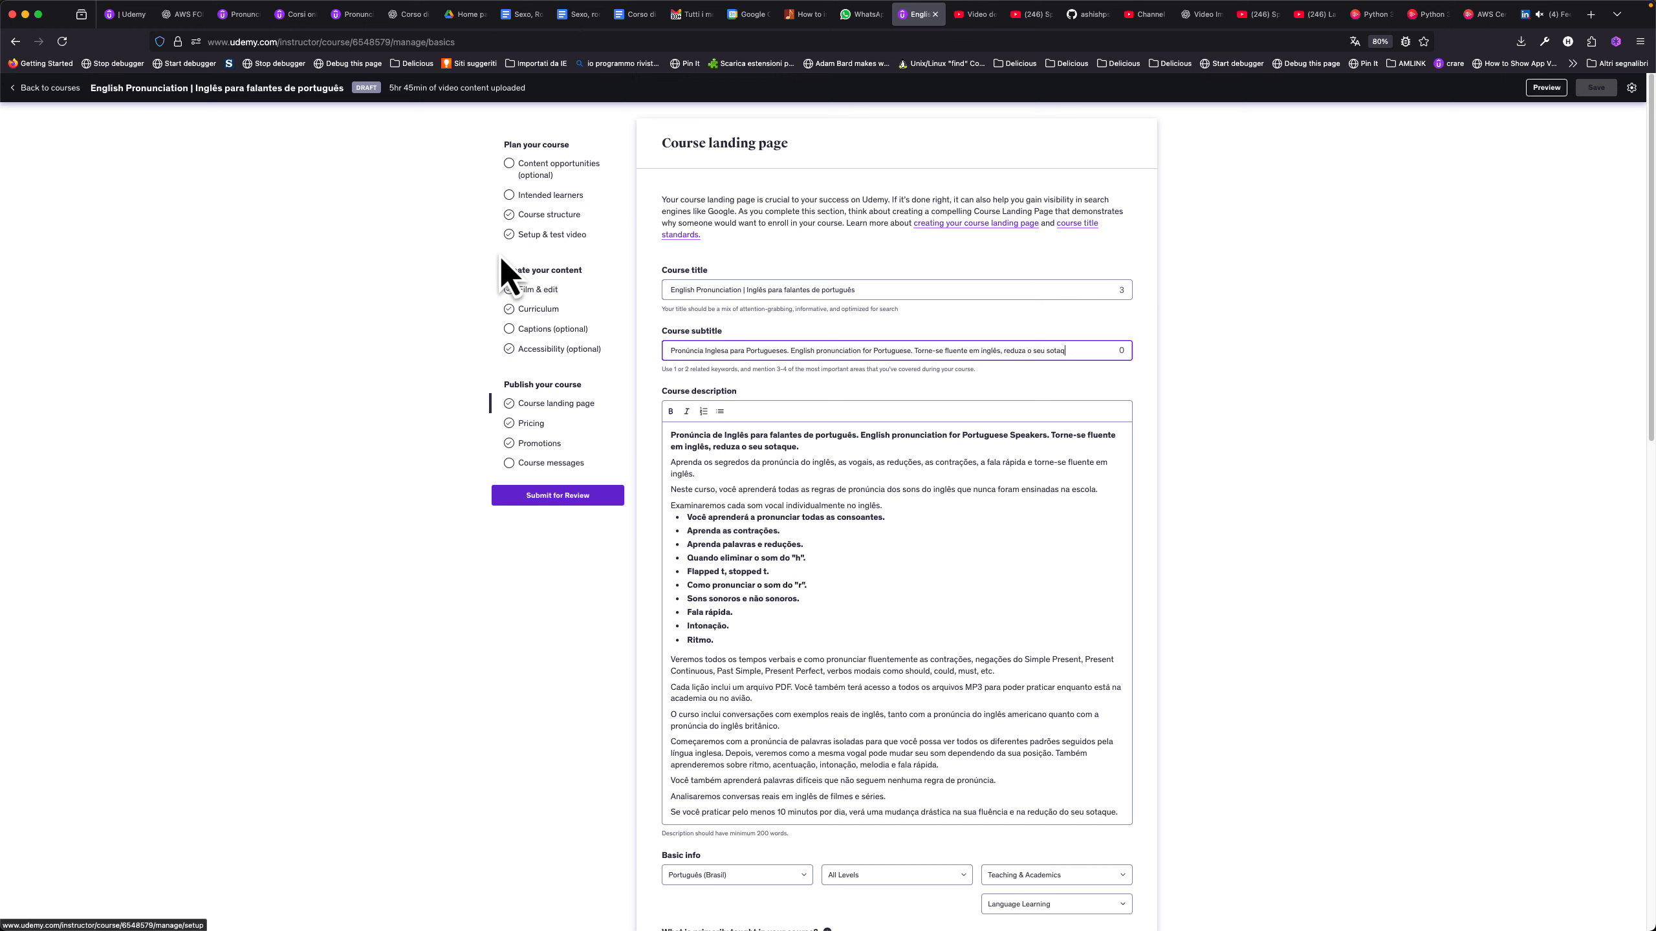
left_click(548, 329)
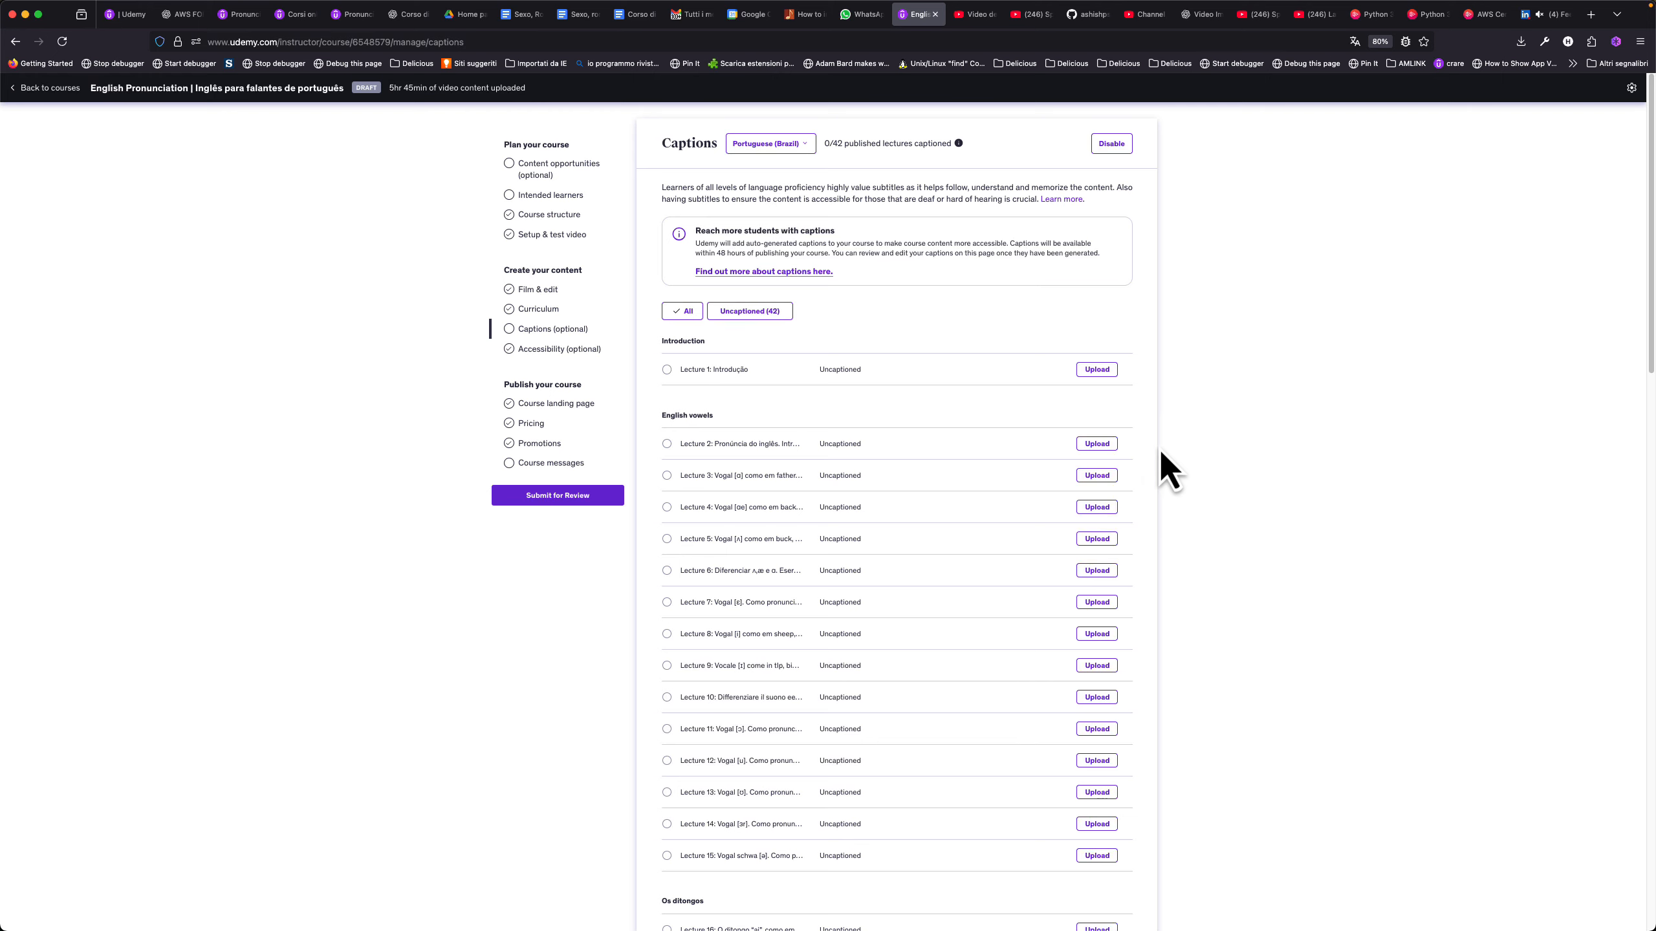
Return to the instructor's course list, look through it, and open the live course "Pronuncia inglese. English pronunciation for Italians.".
left_click(43, 90)
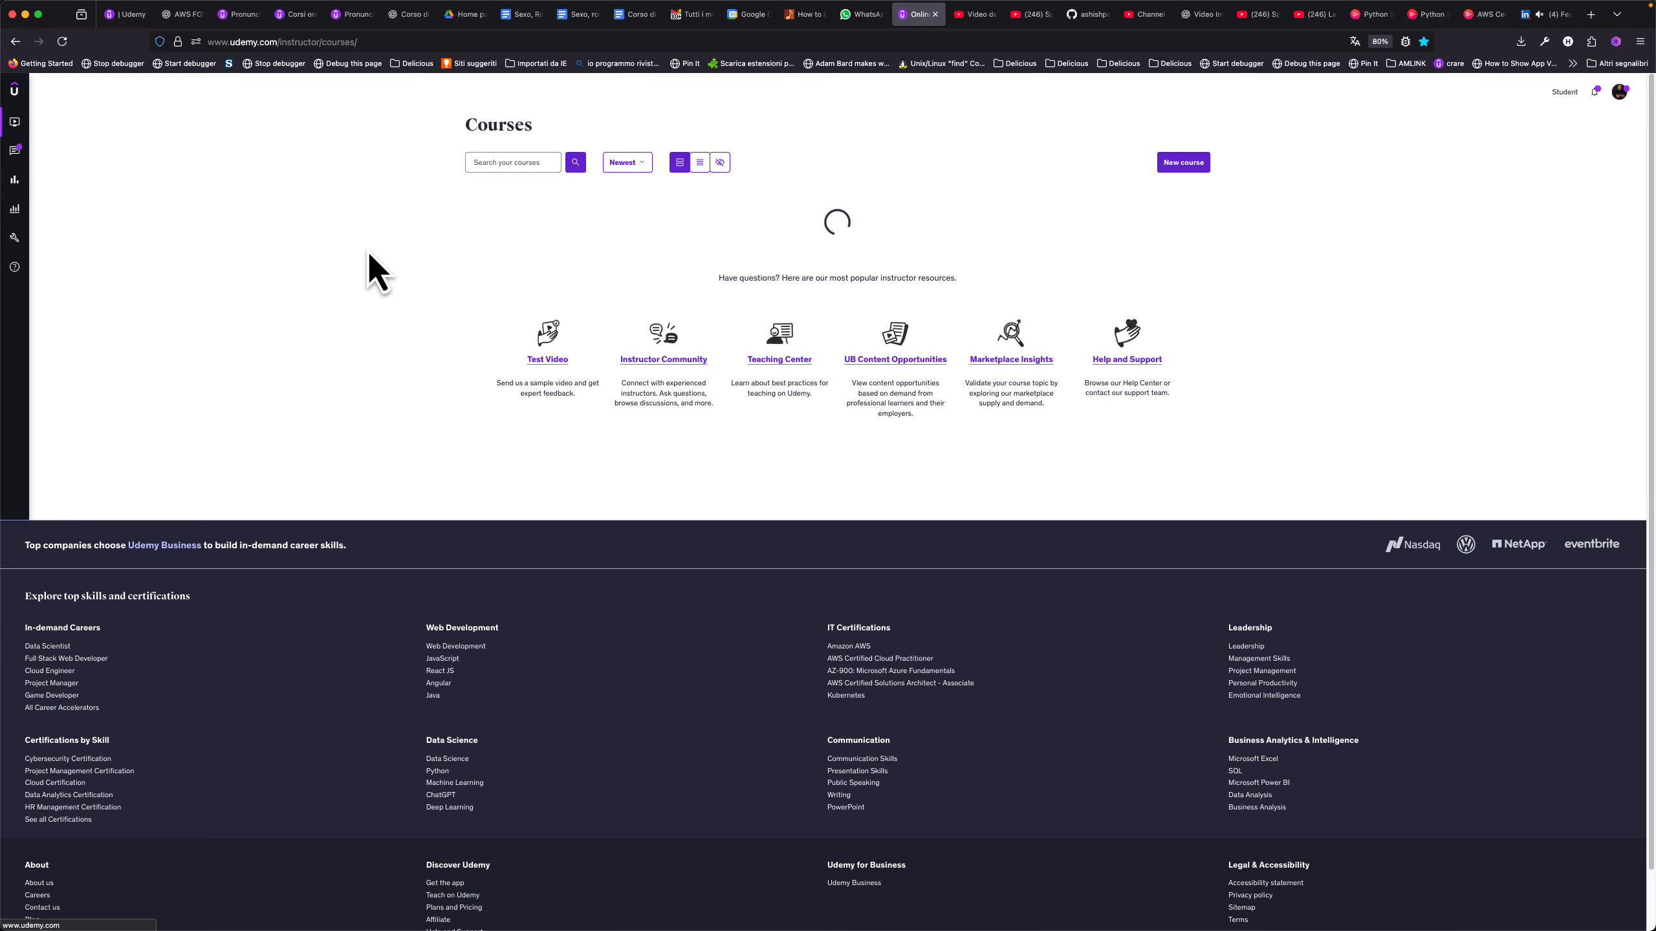
scroll(418, 417, "down", 12)
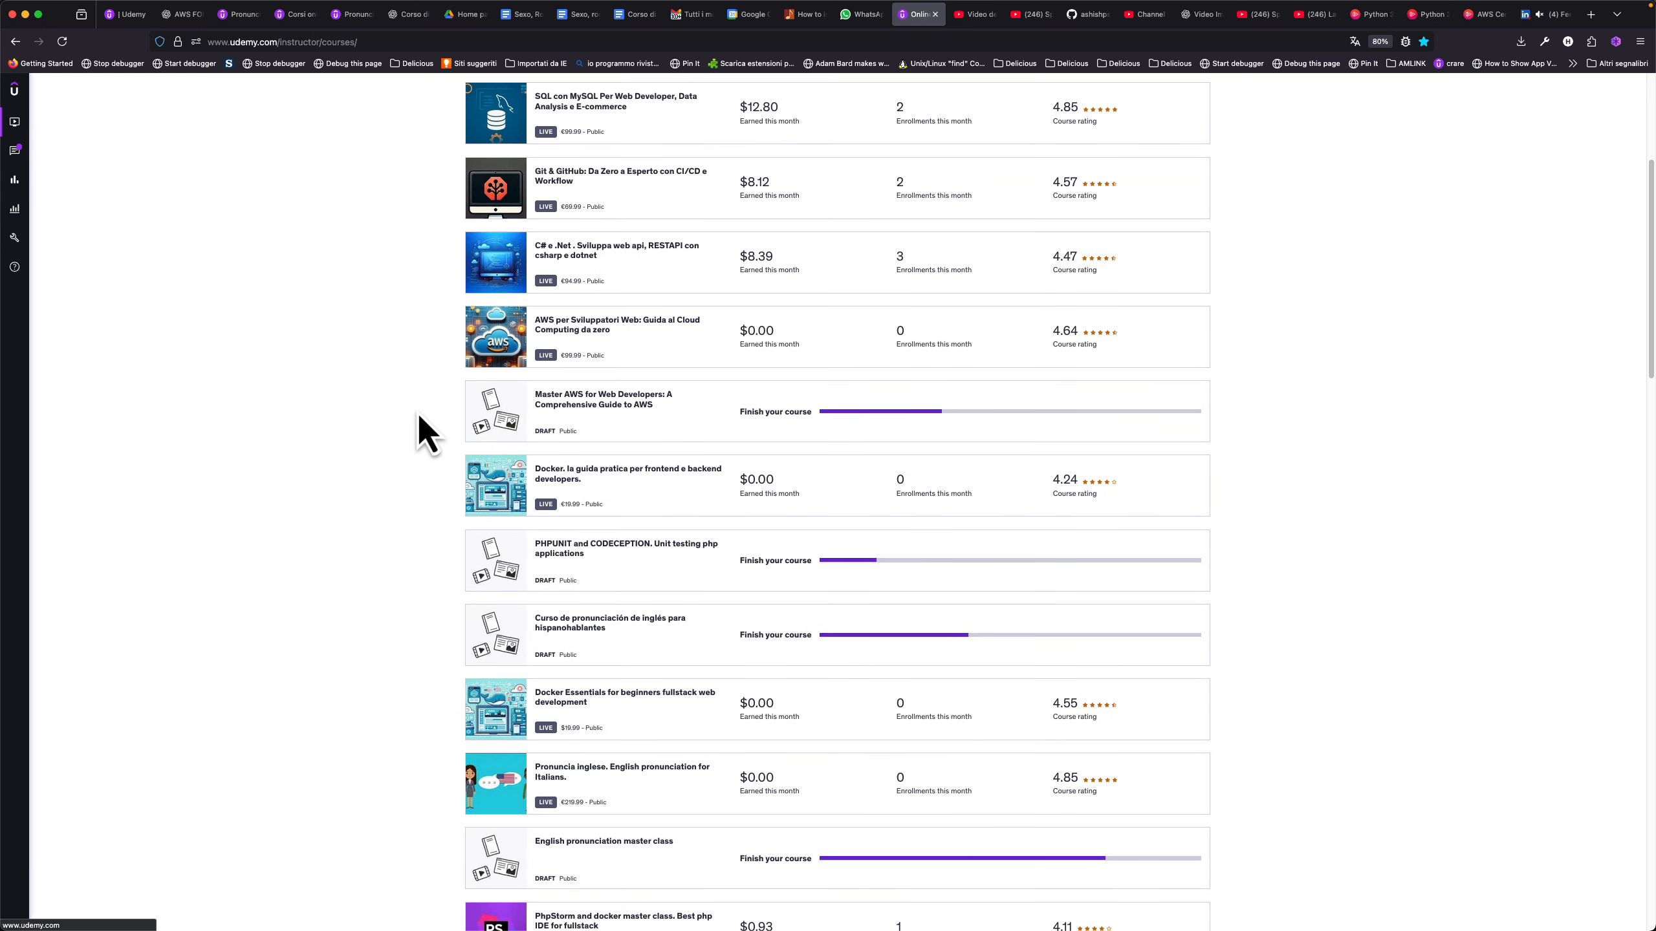
scroll(419, 417, "down", 9)
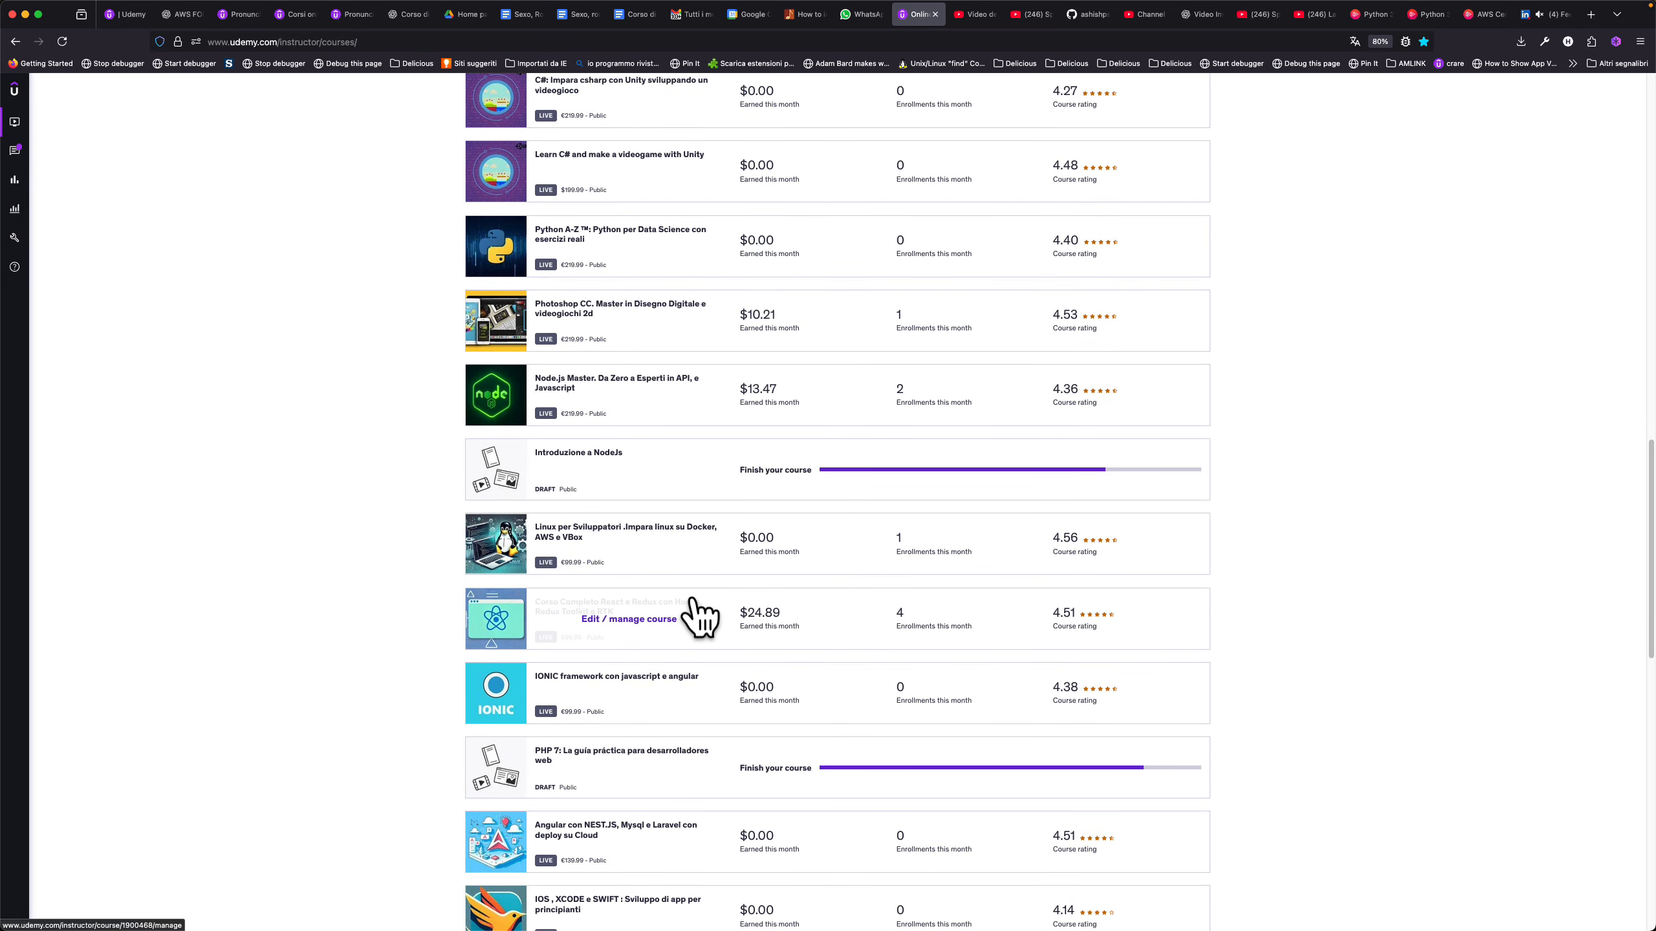
scroll(692, 601, "down", 6)
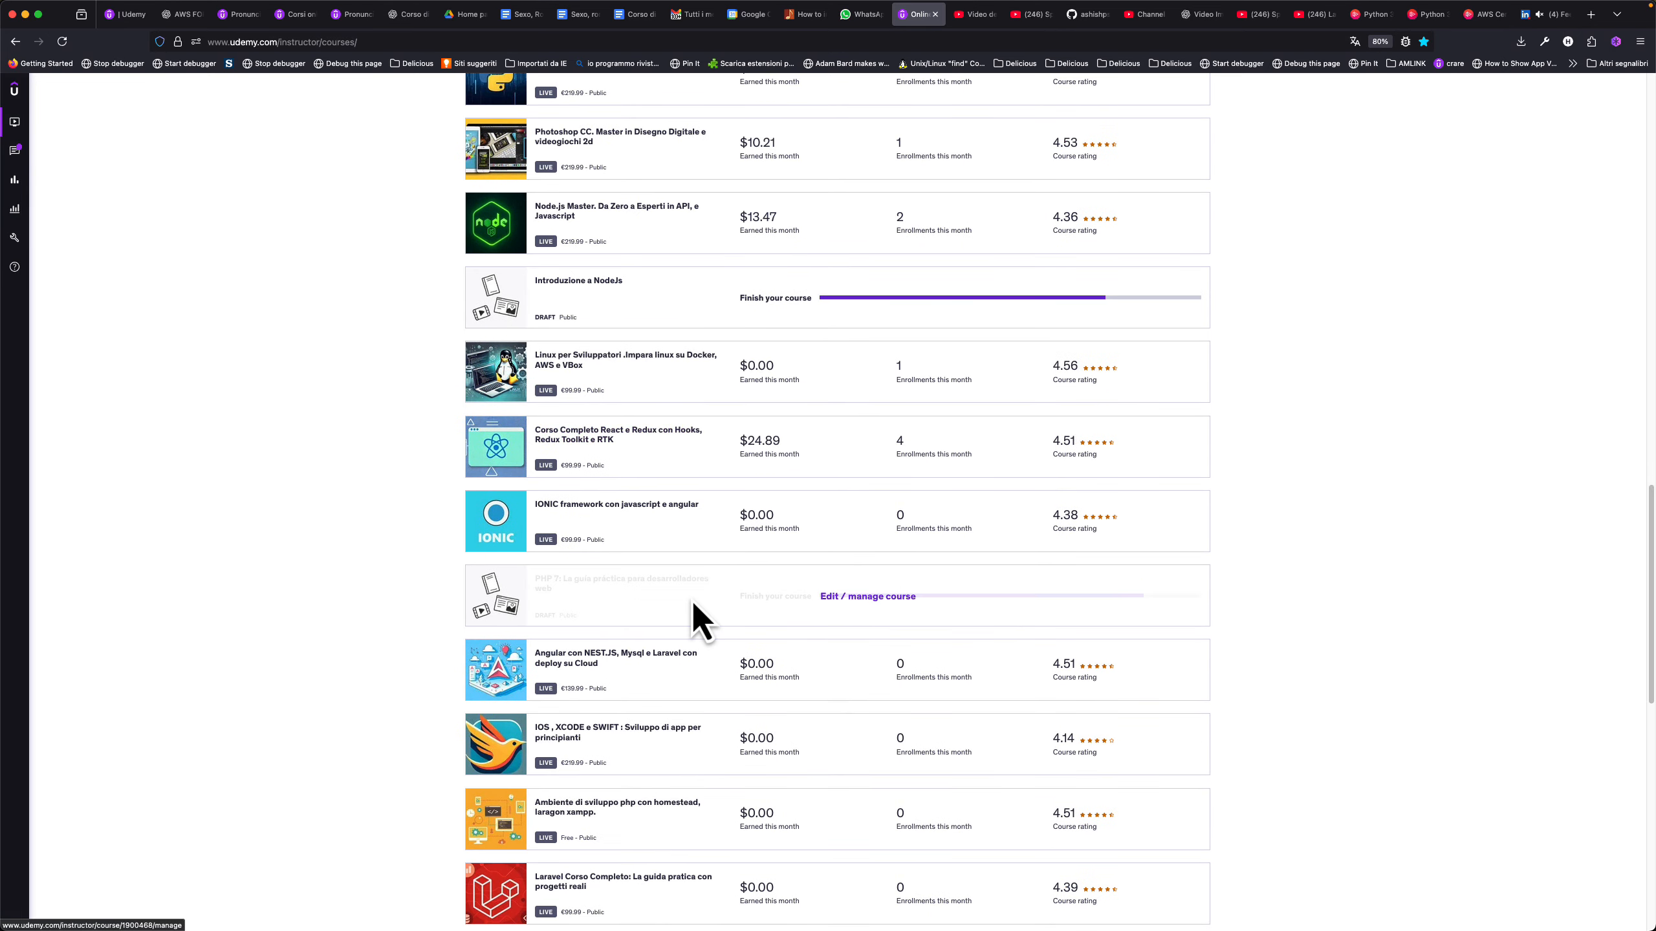
scroll(692, 602, "up", 3)
scroll(691, 601, "down", 1)
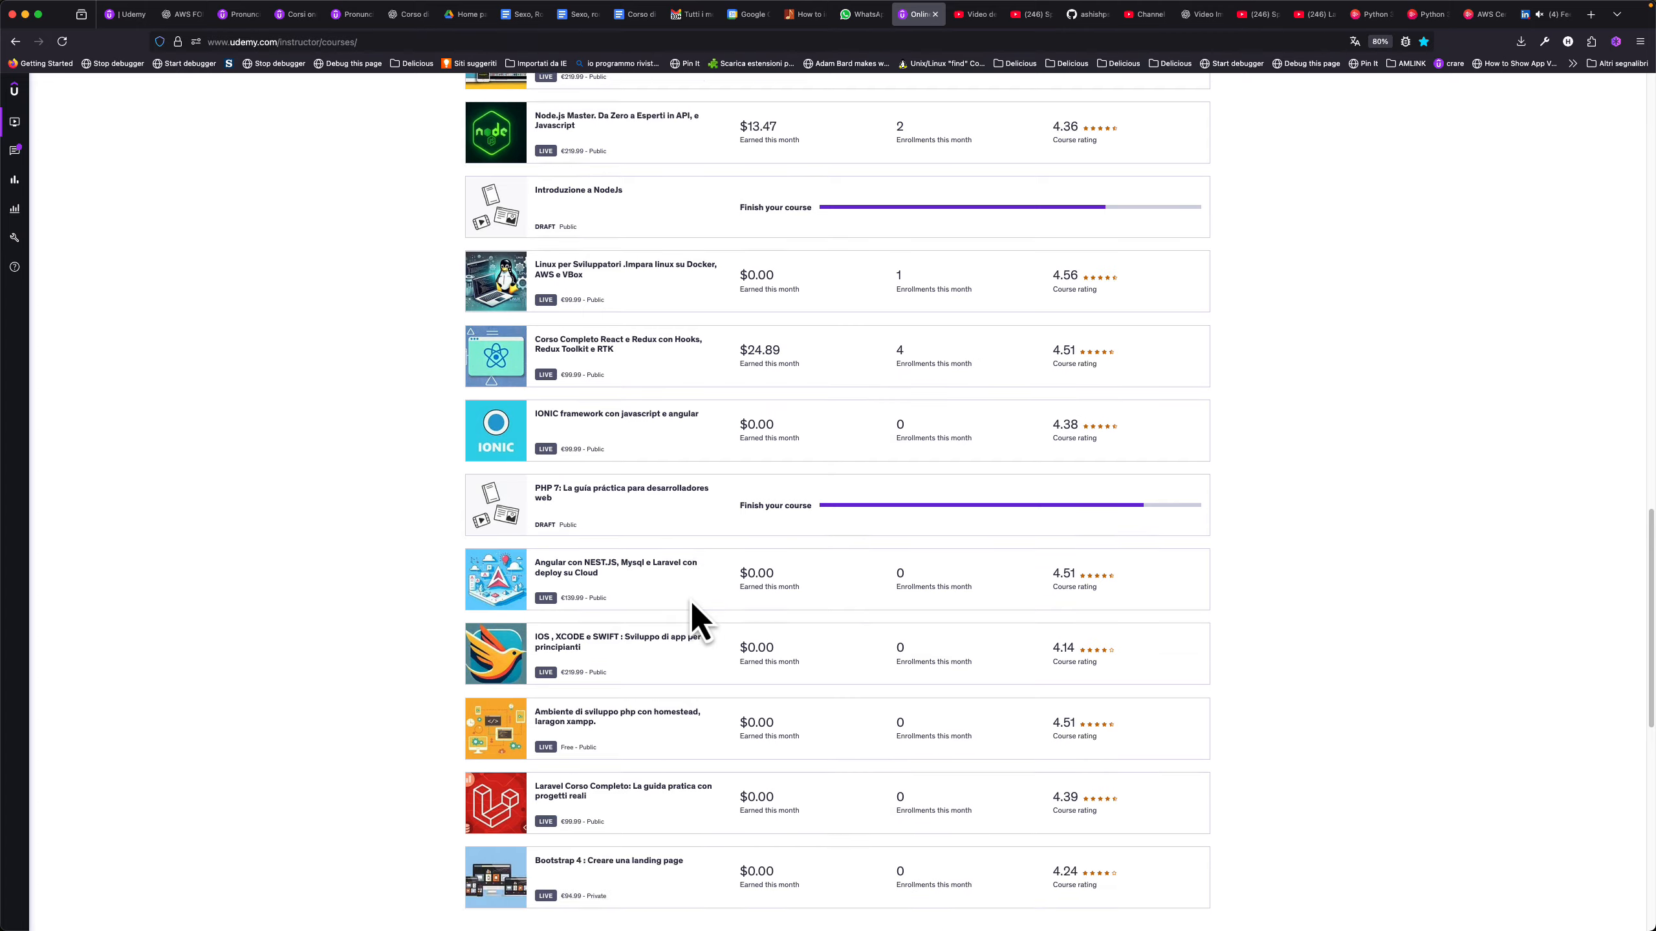
scroll(691, 601, "up", 8)
scroll(690, 601, "up", 4)
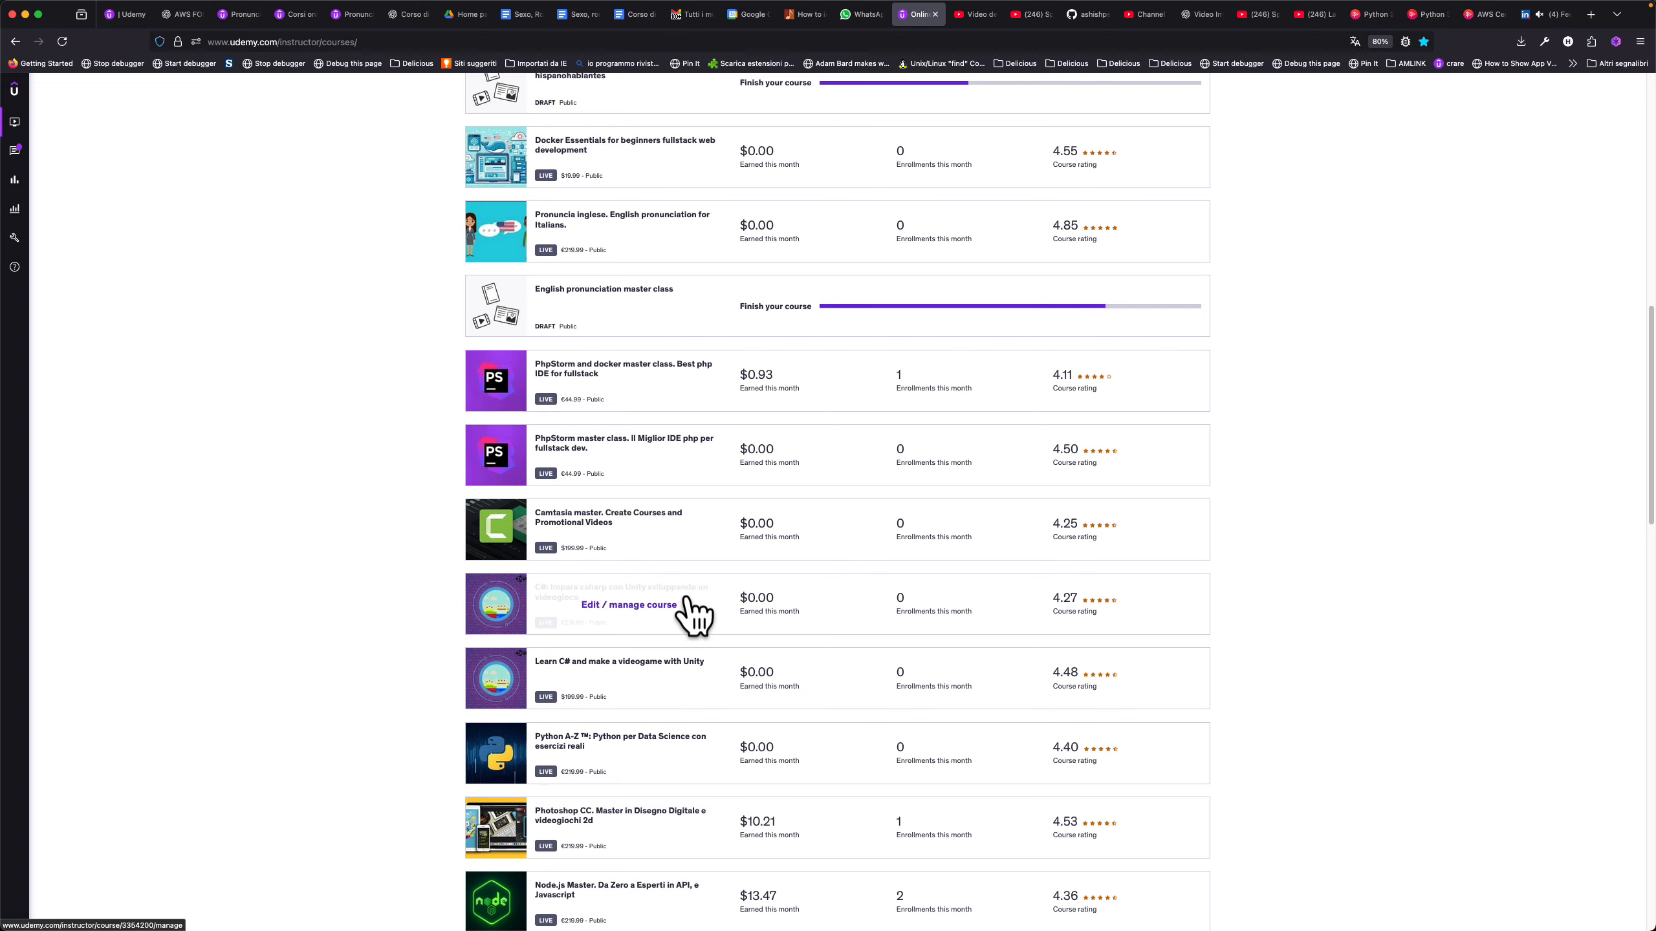
left_click(662, 233)
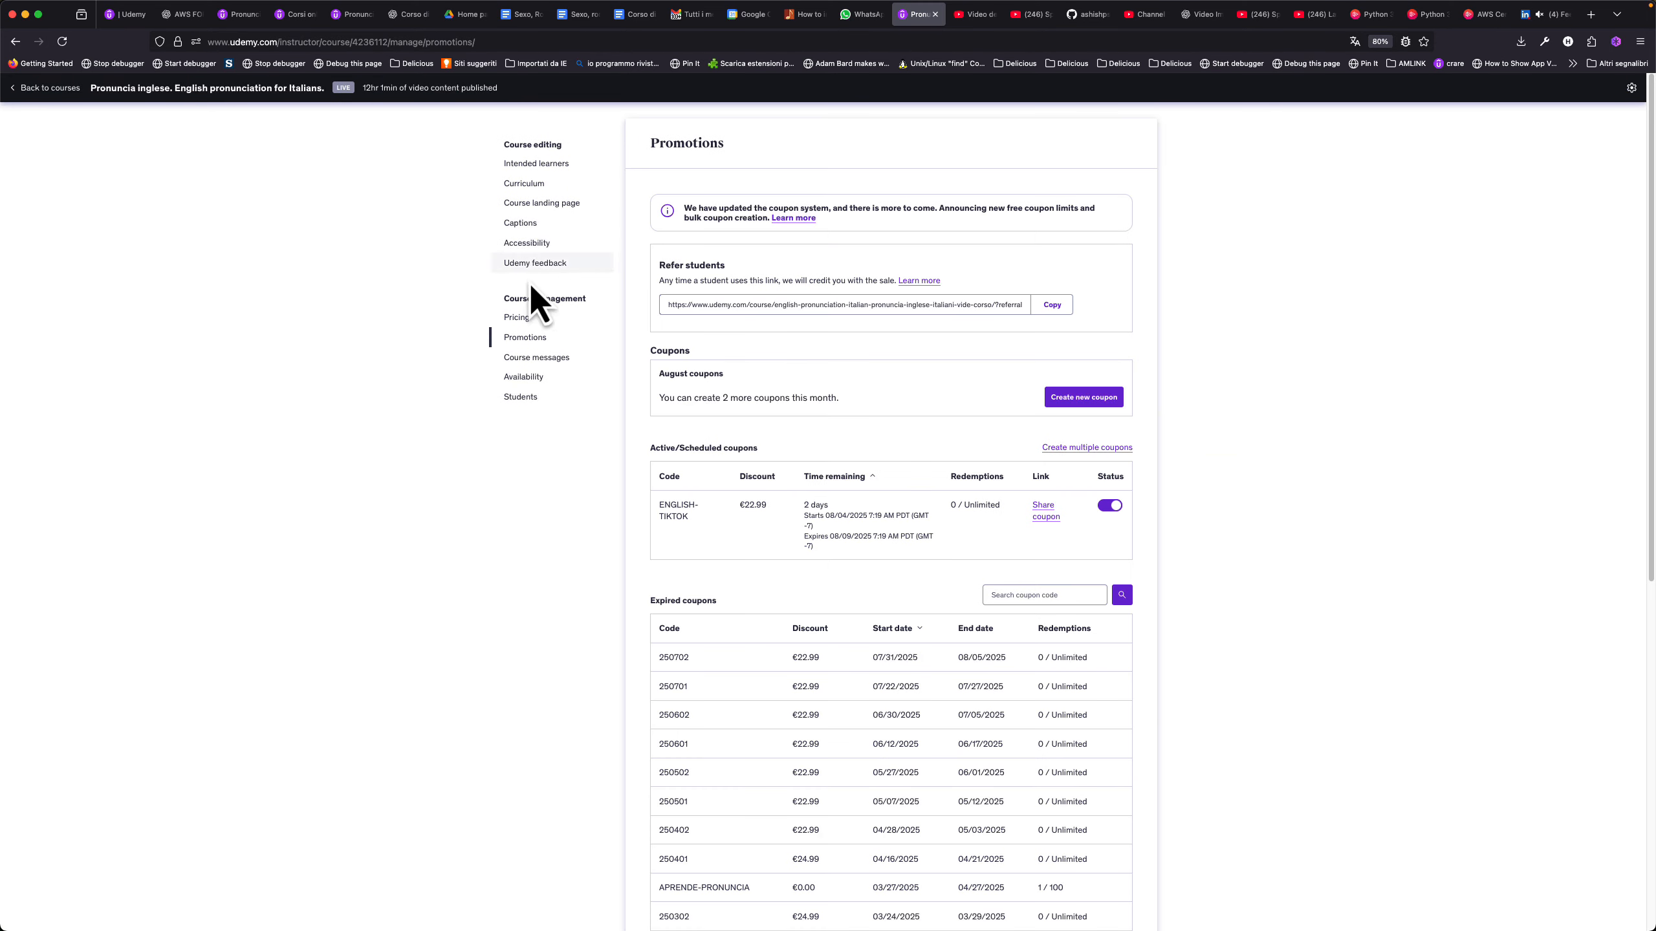
Open the promotional video's Italian captions for editing, play the video briefly, and return to the captions overview.
left_click(525, 224)
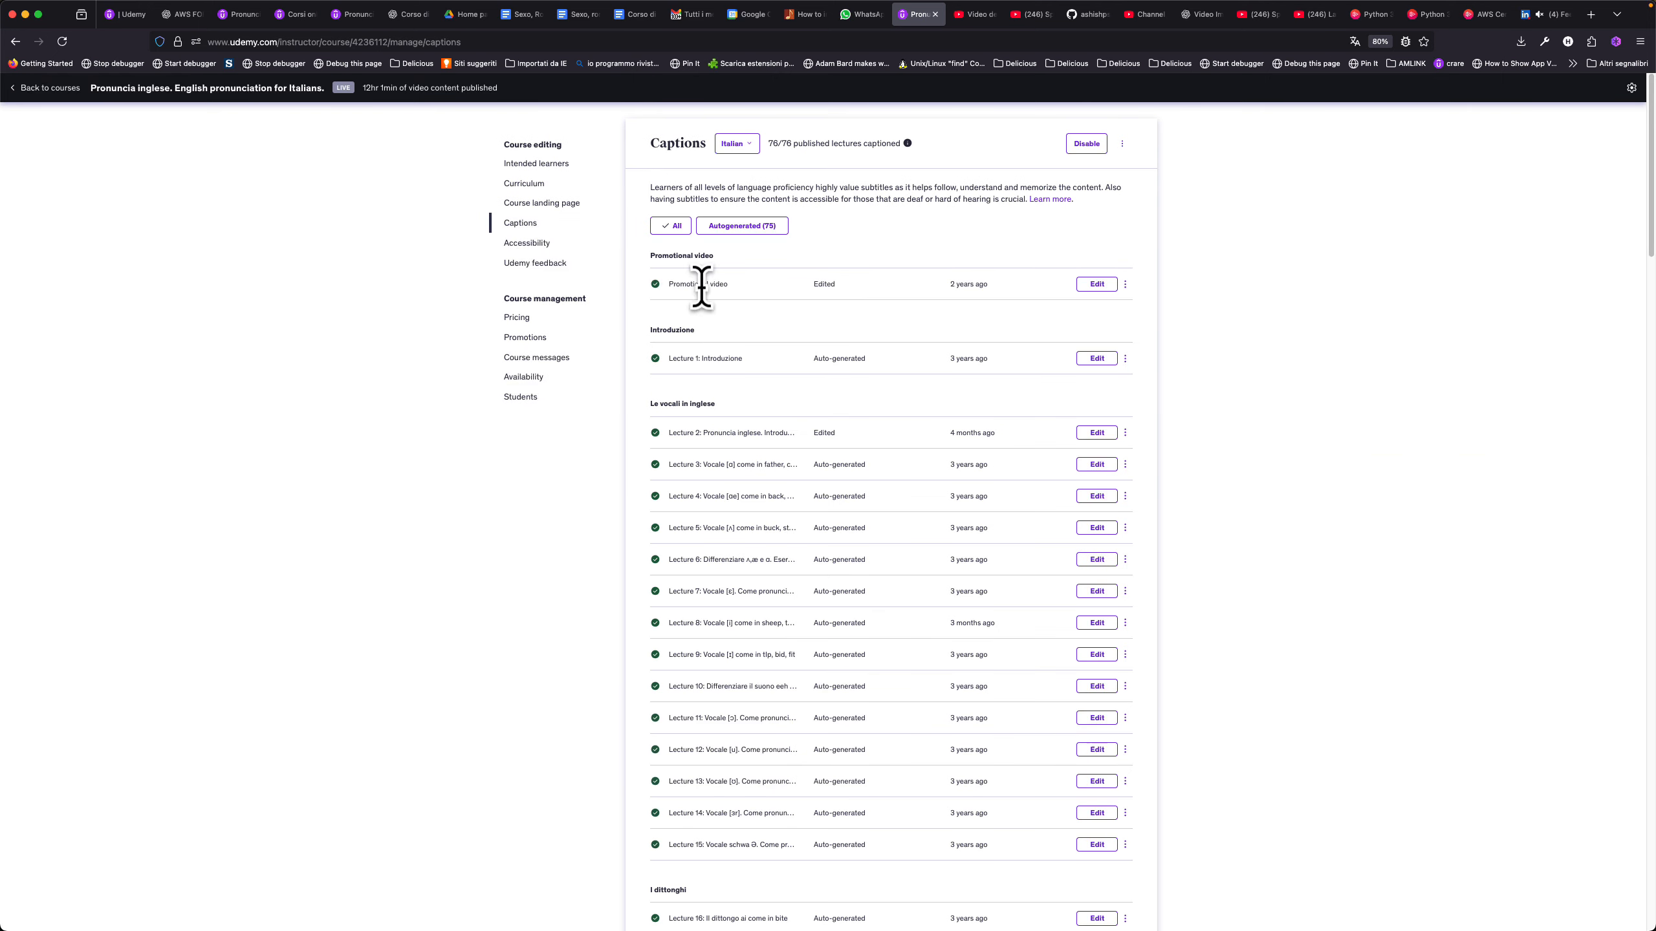
left_click(1097, 285)
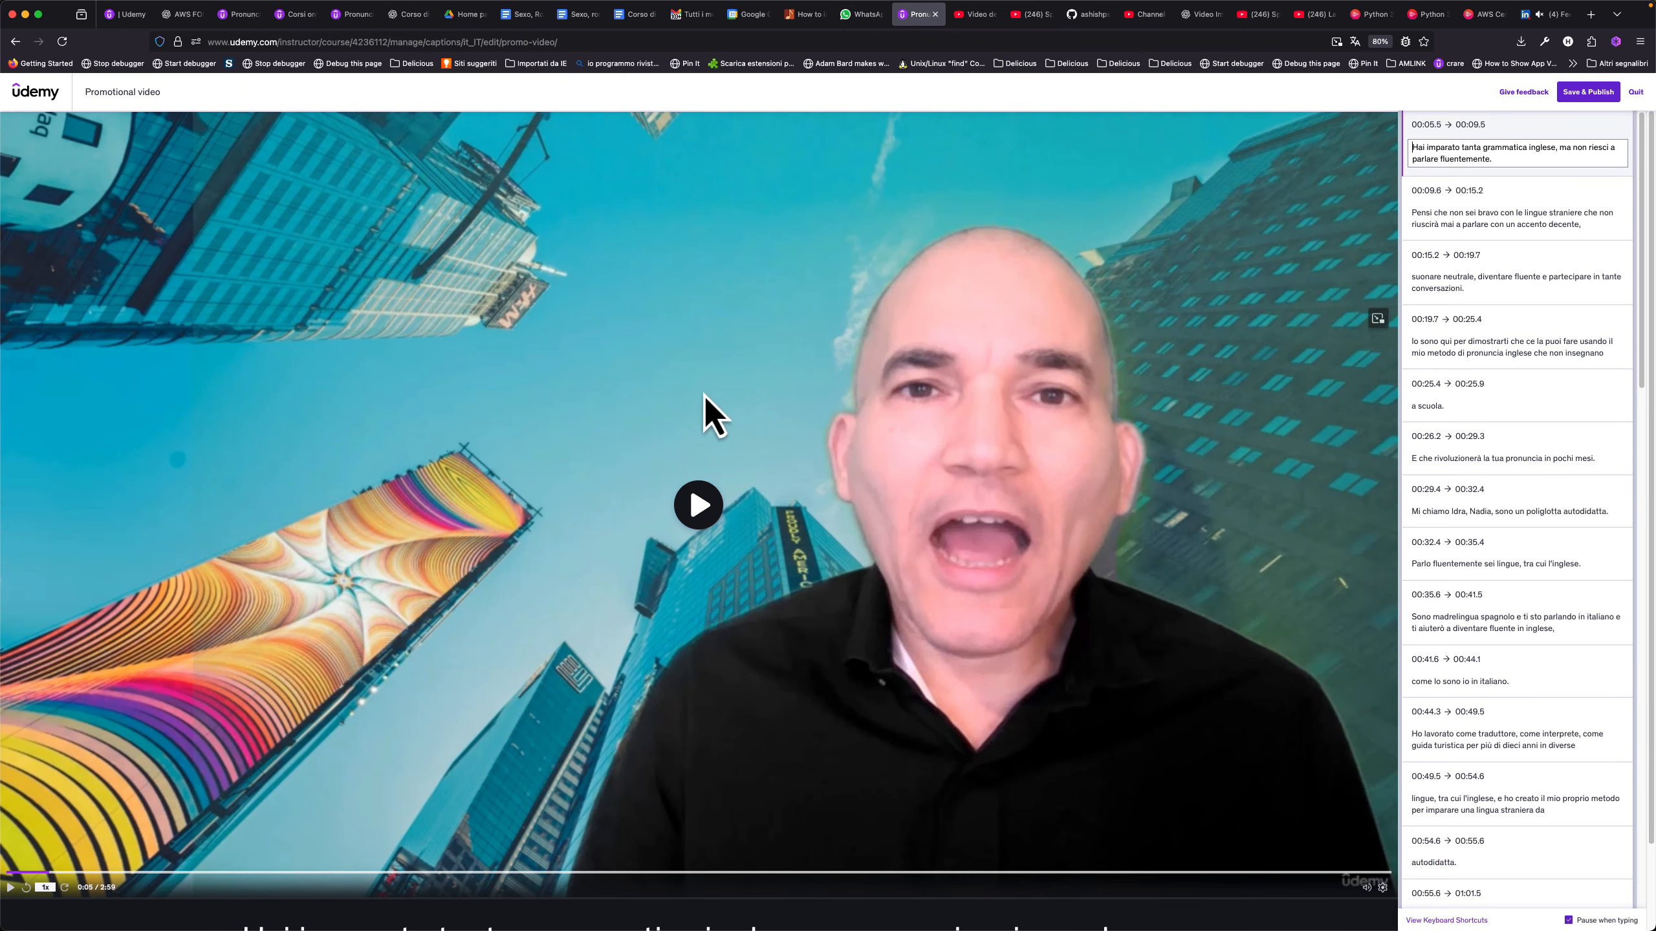
left_click(990, 372)
left_click(1113, 357)
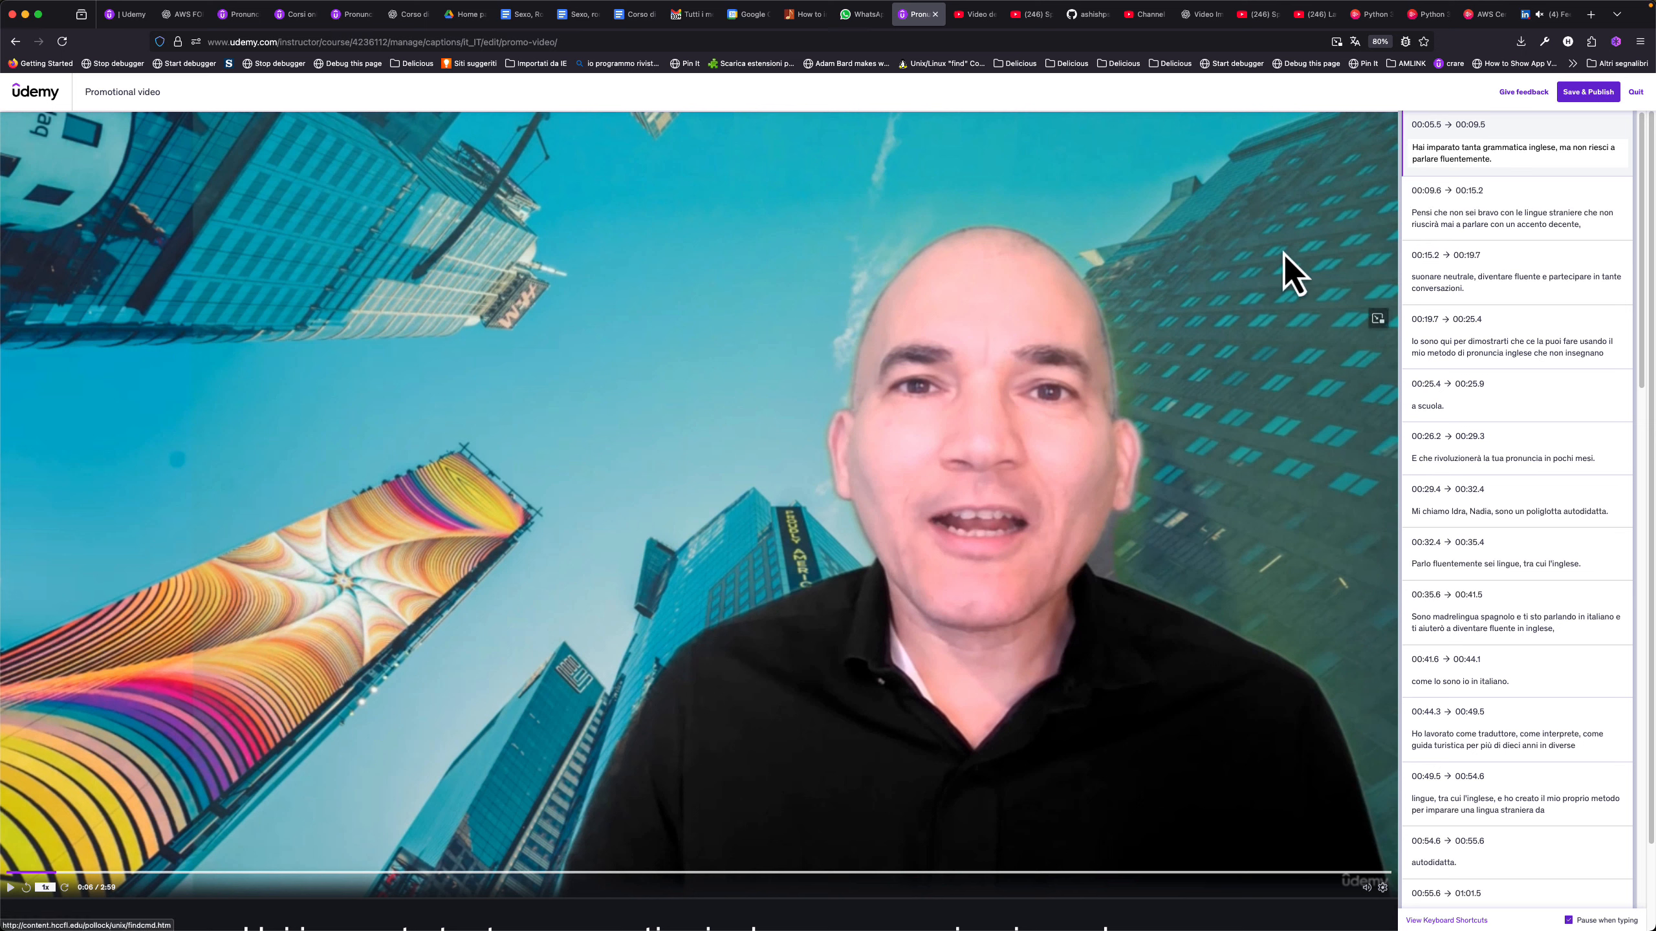
left_click(1573, 95)
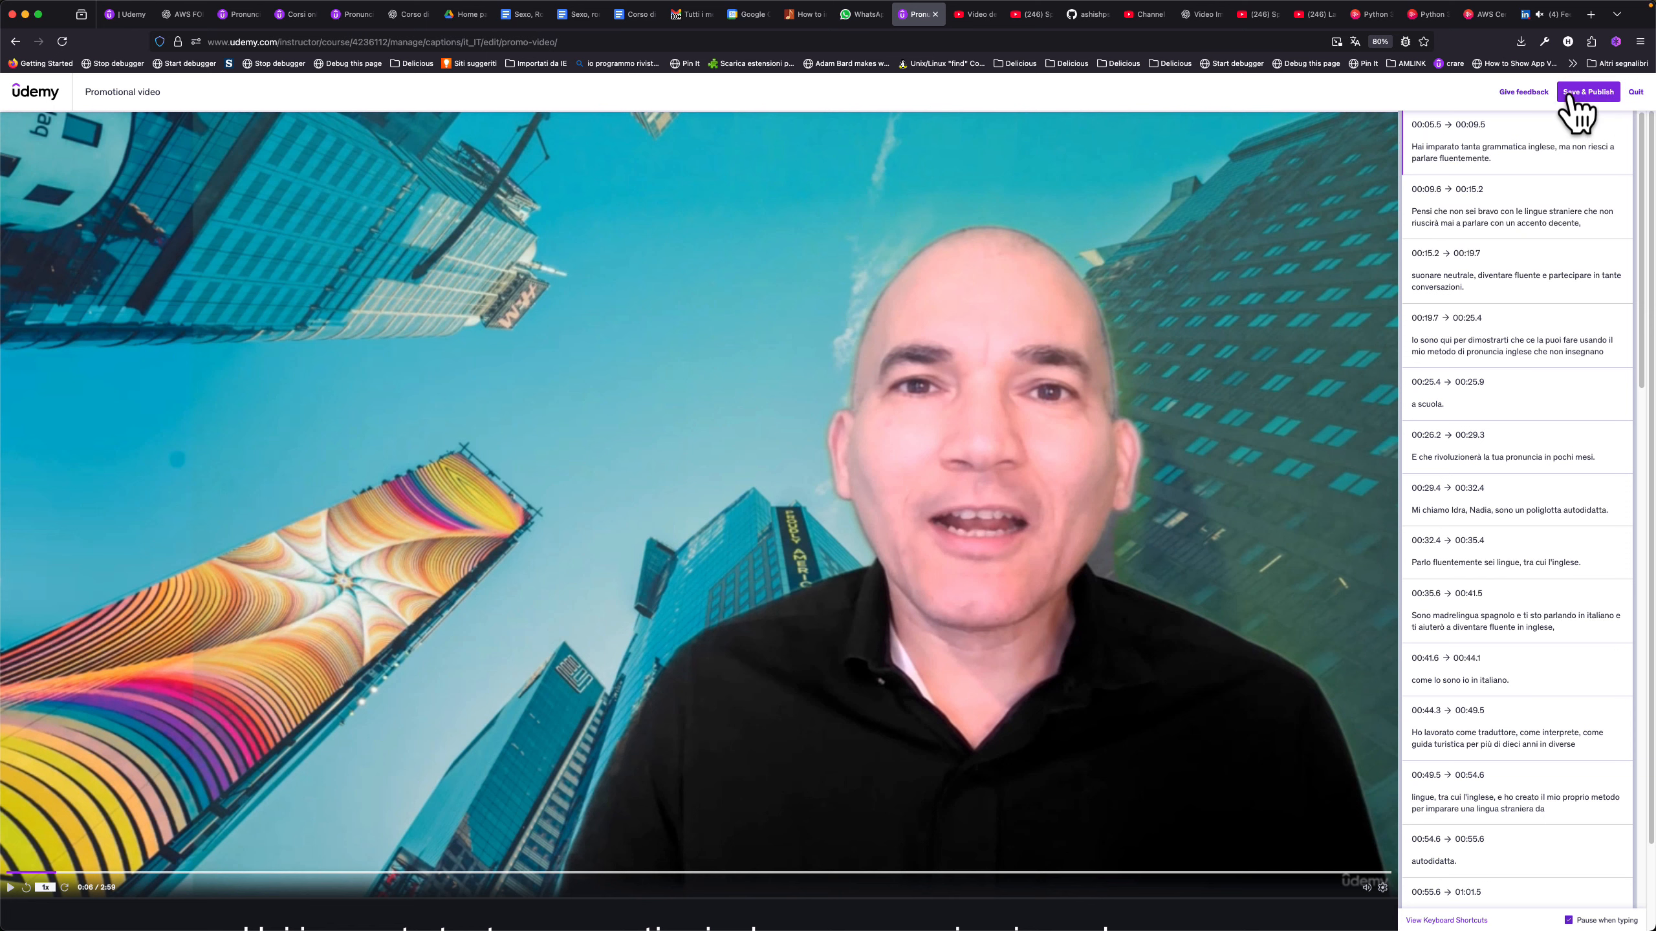
left_click(1633, 95)
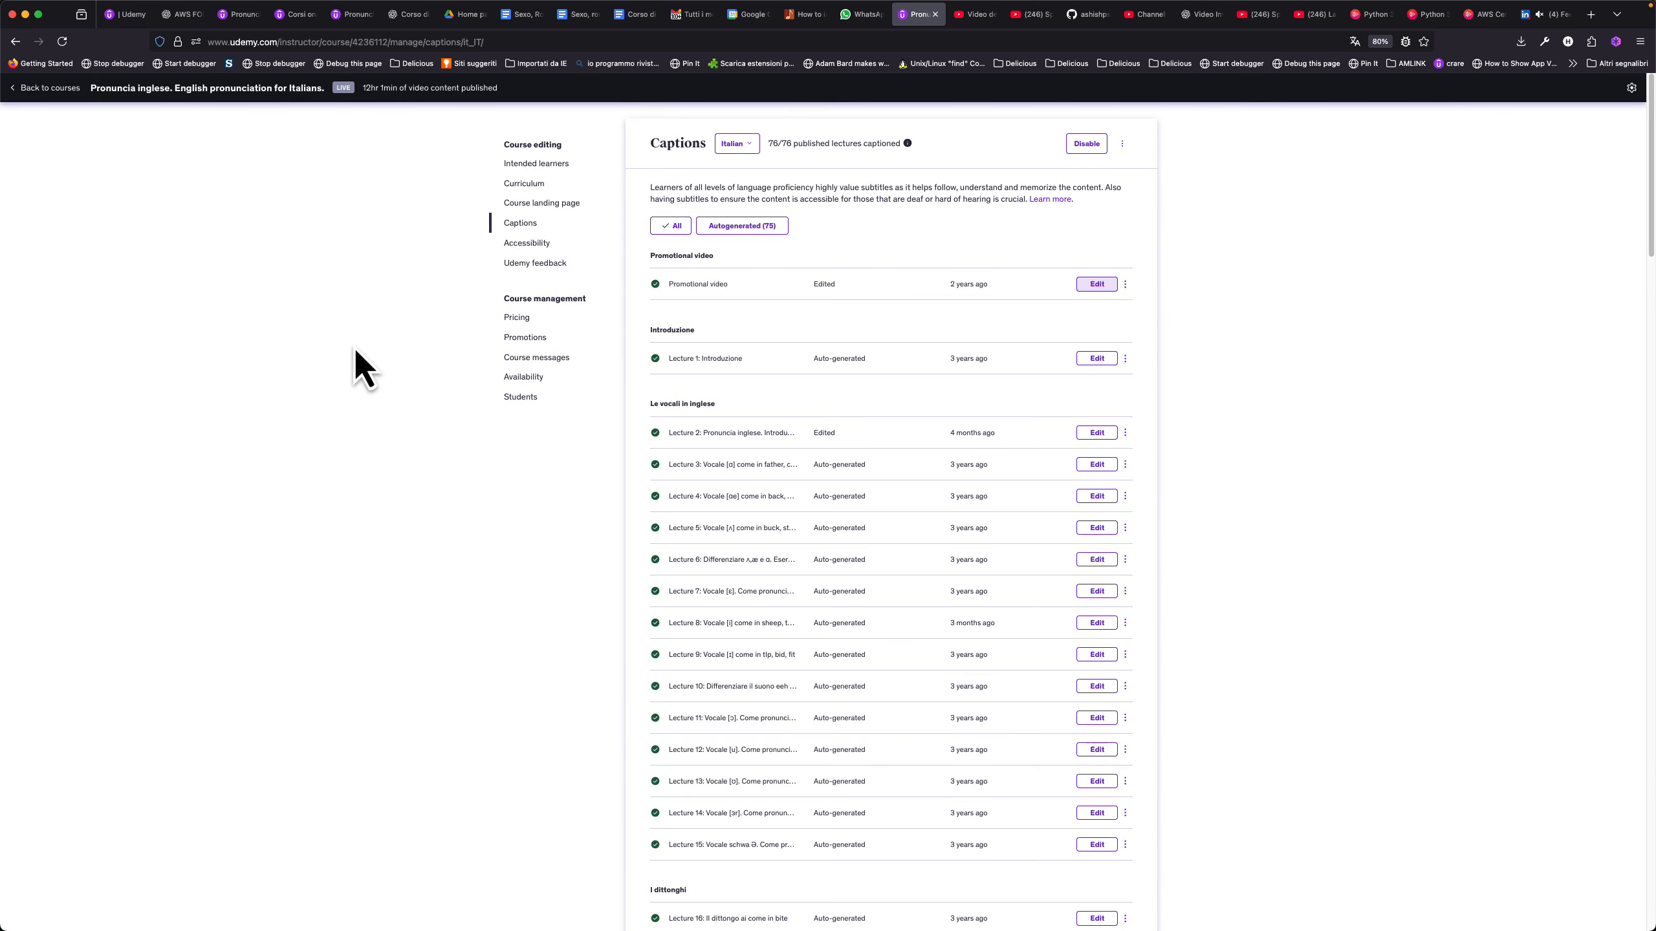
Examine the course's pricing settings and its promotions page with the active and expired coupons.
left_click(518, 338)
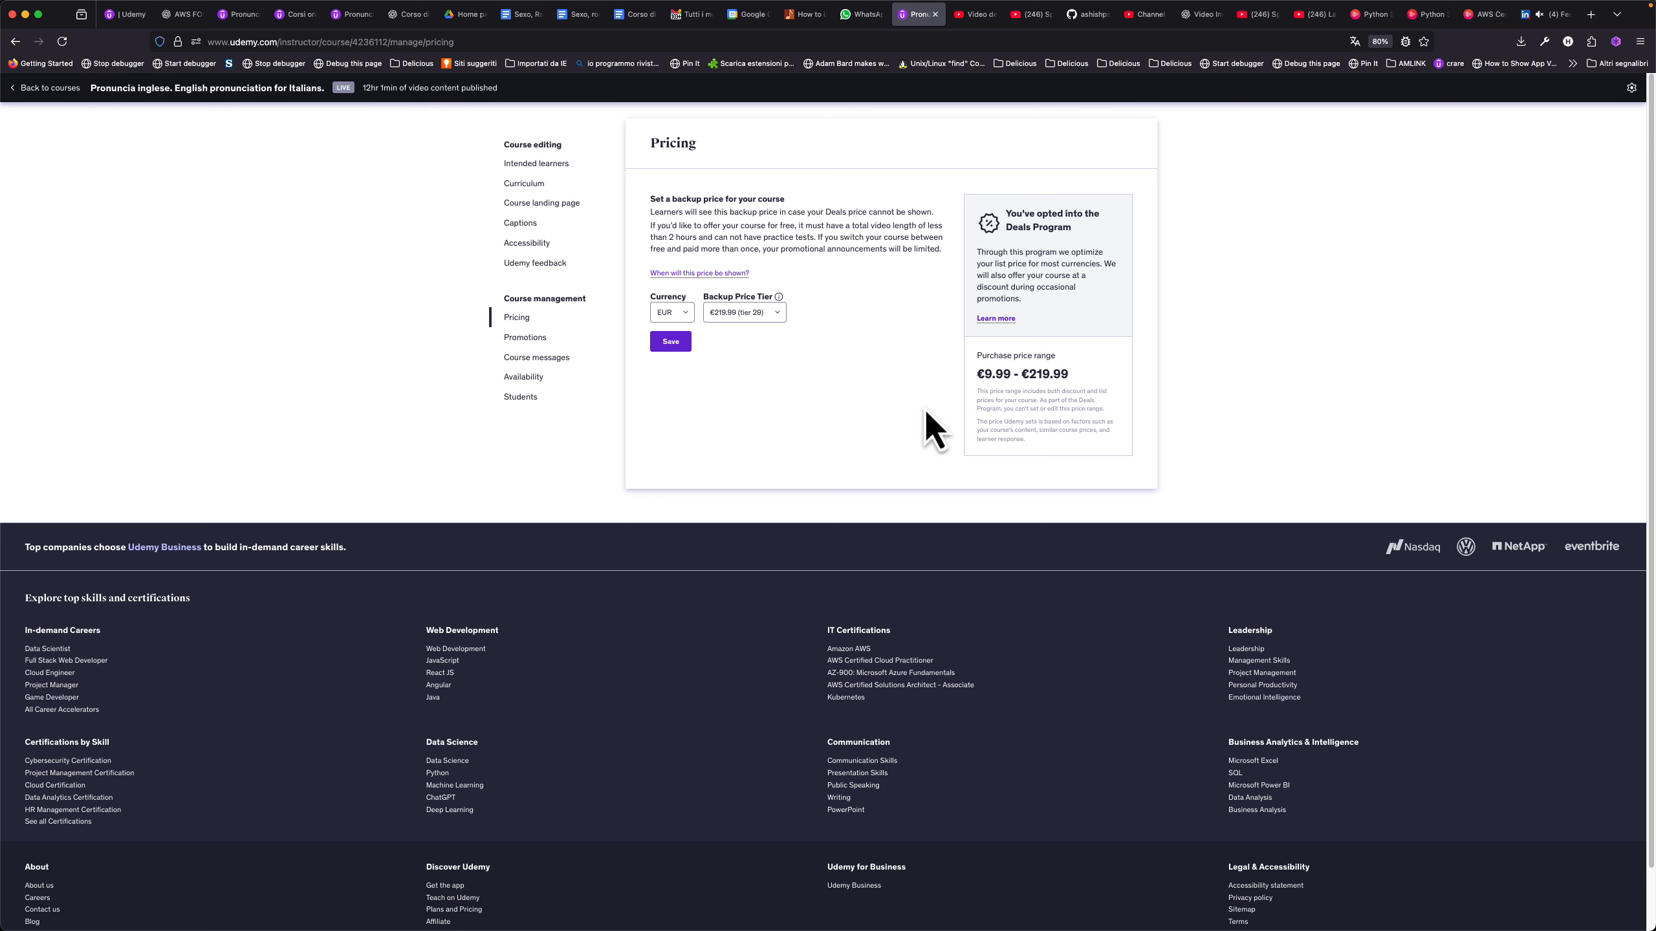
left_click(525, 337)
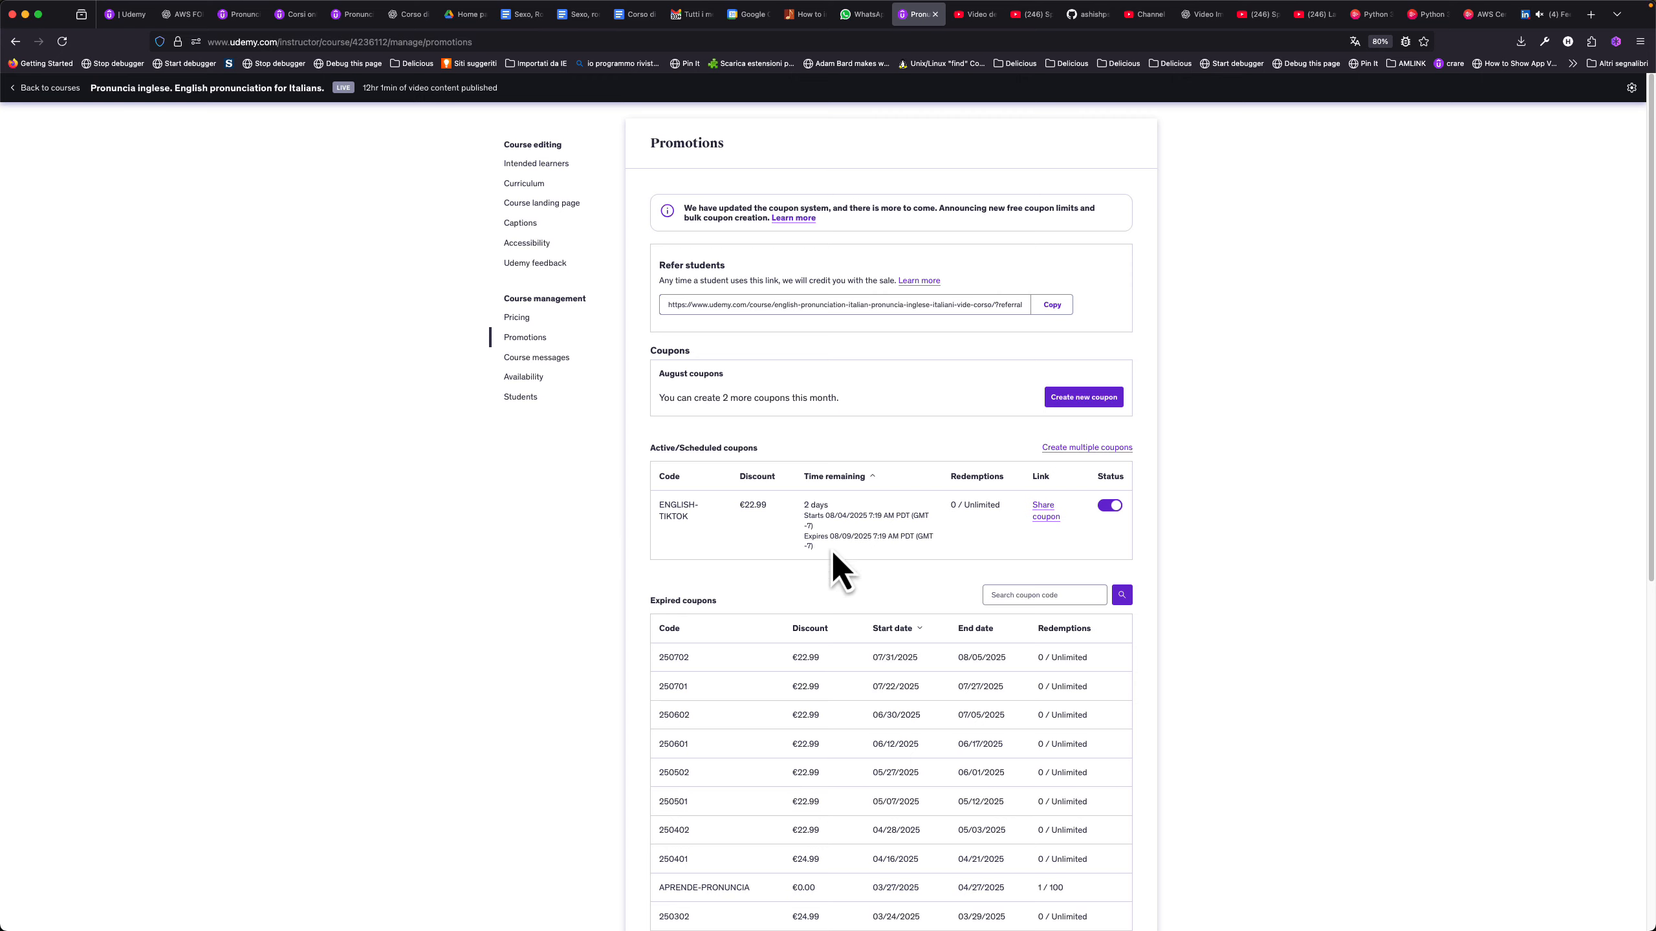
Start a new course coupon, try the Free: Open type, and choose Free: Targeted instead.
left_click(1084, 399)
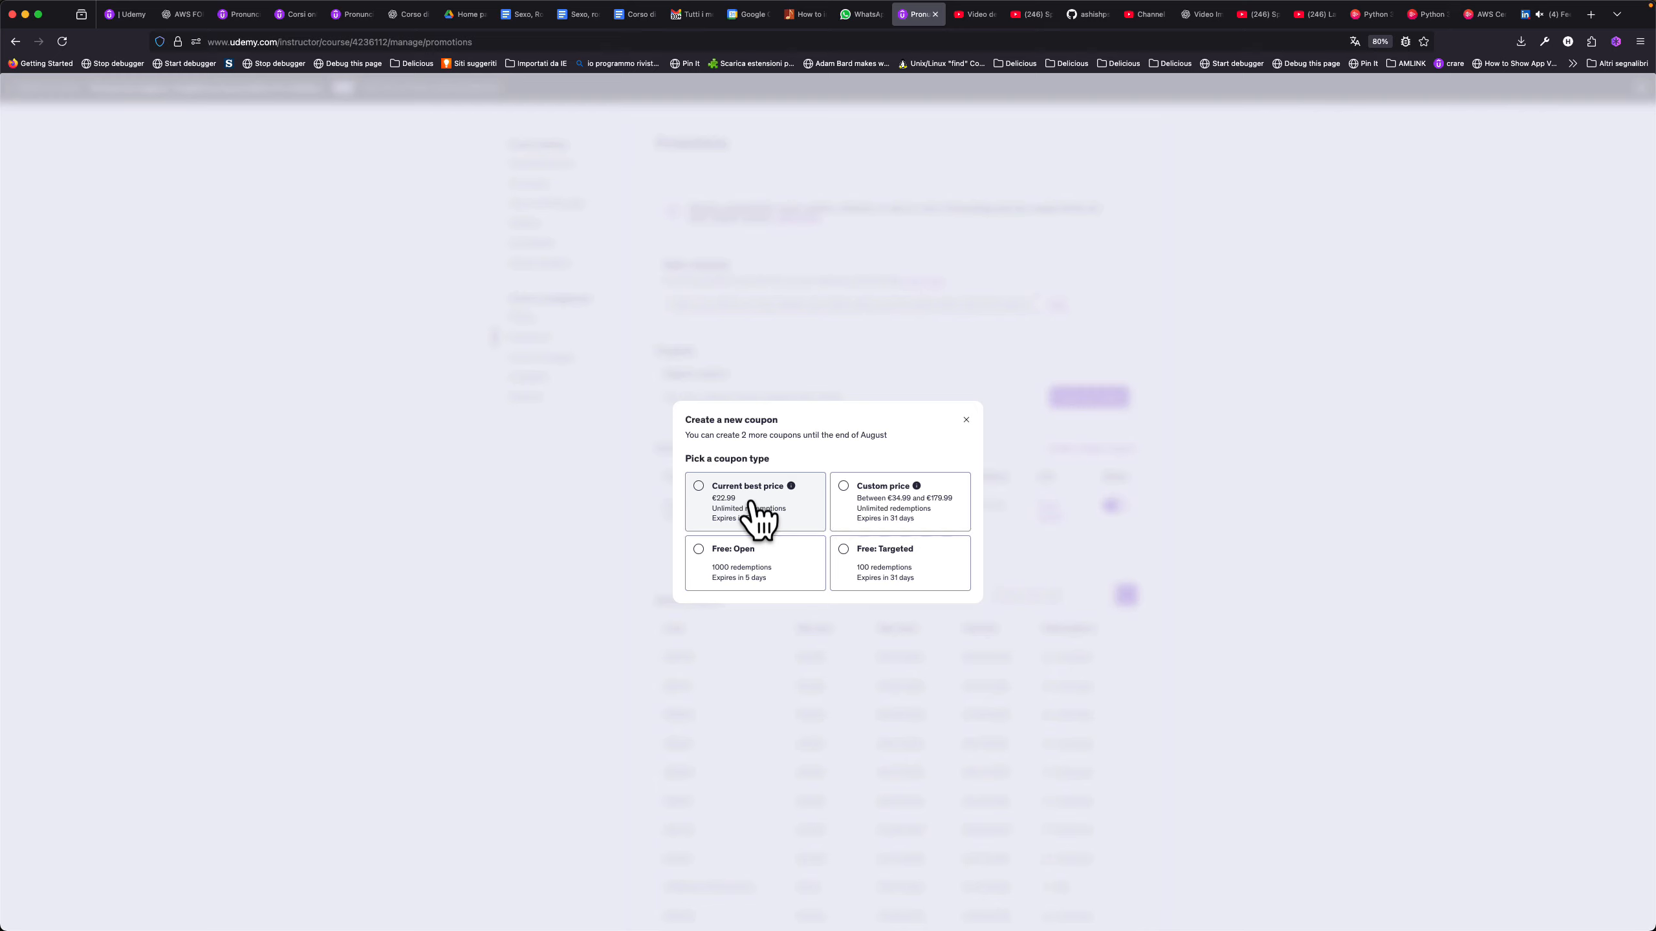
left_click(743, 568)
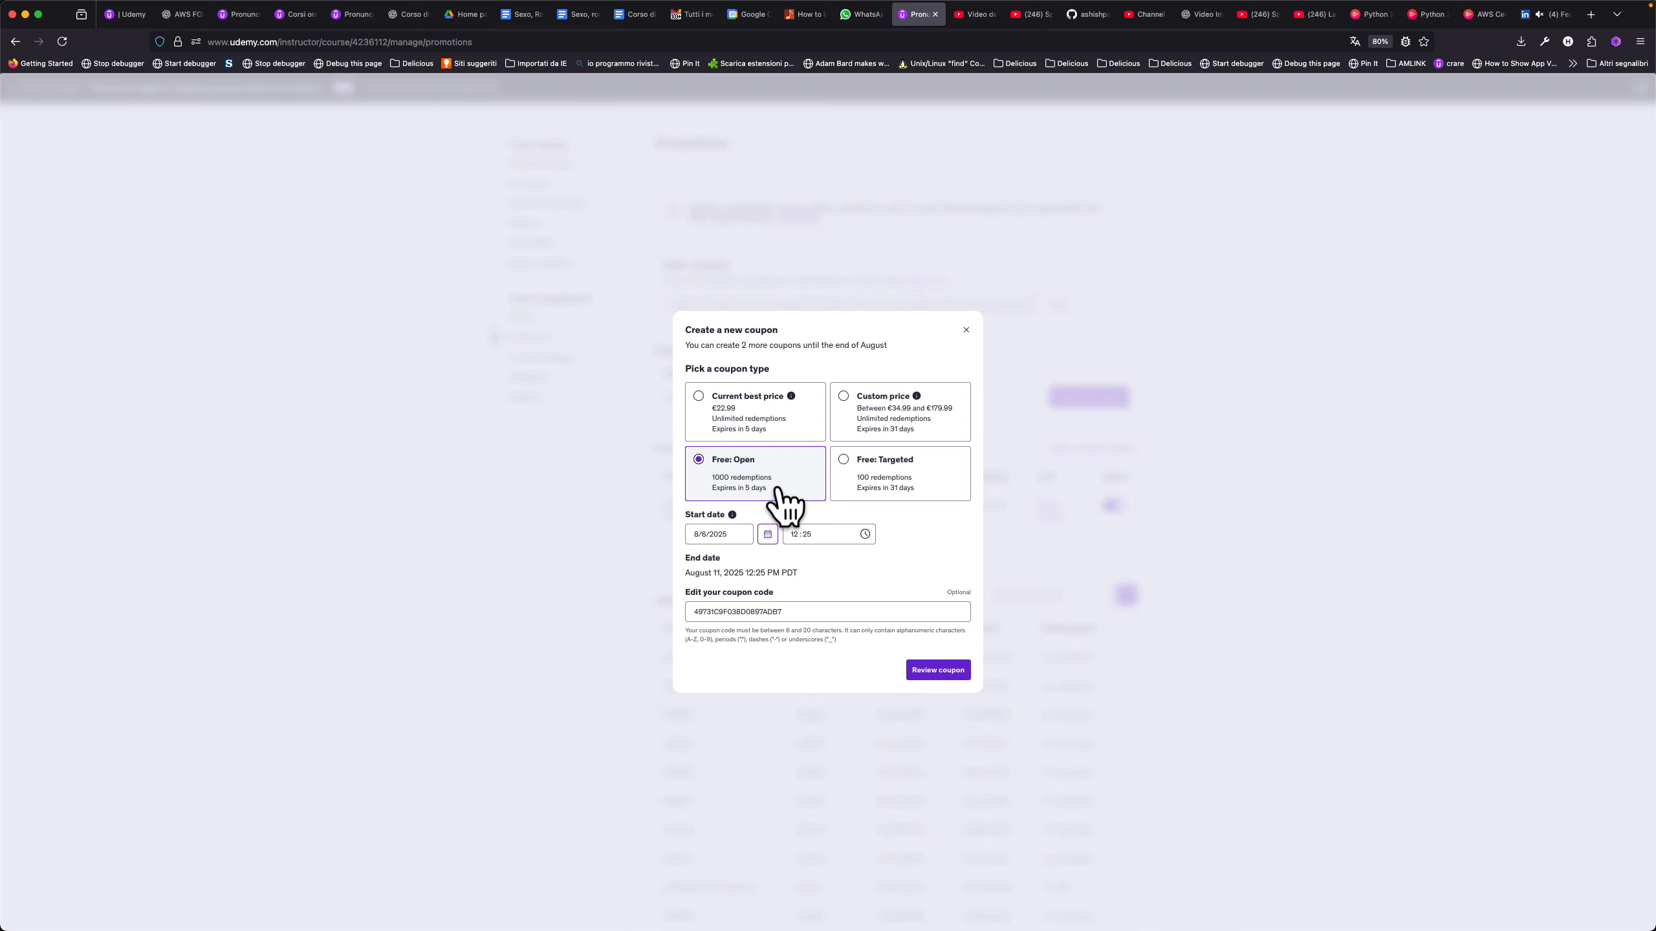
left_click(891, 471)
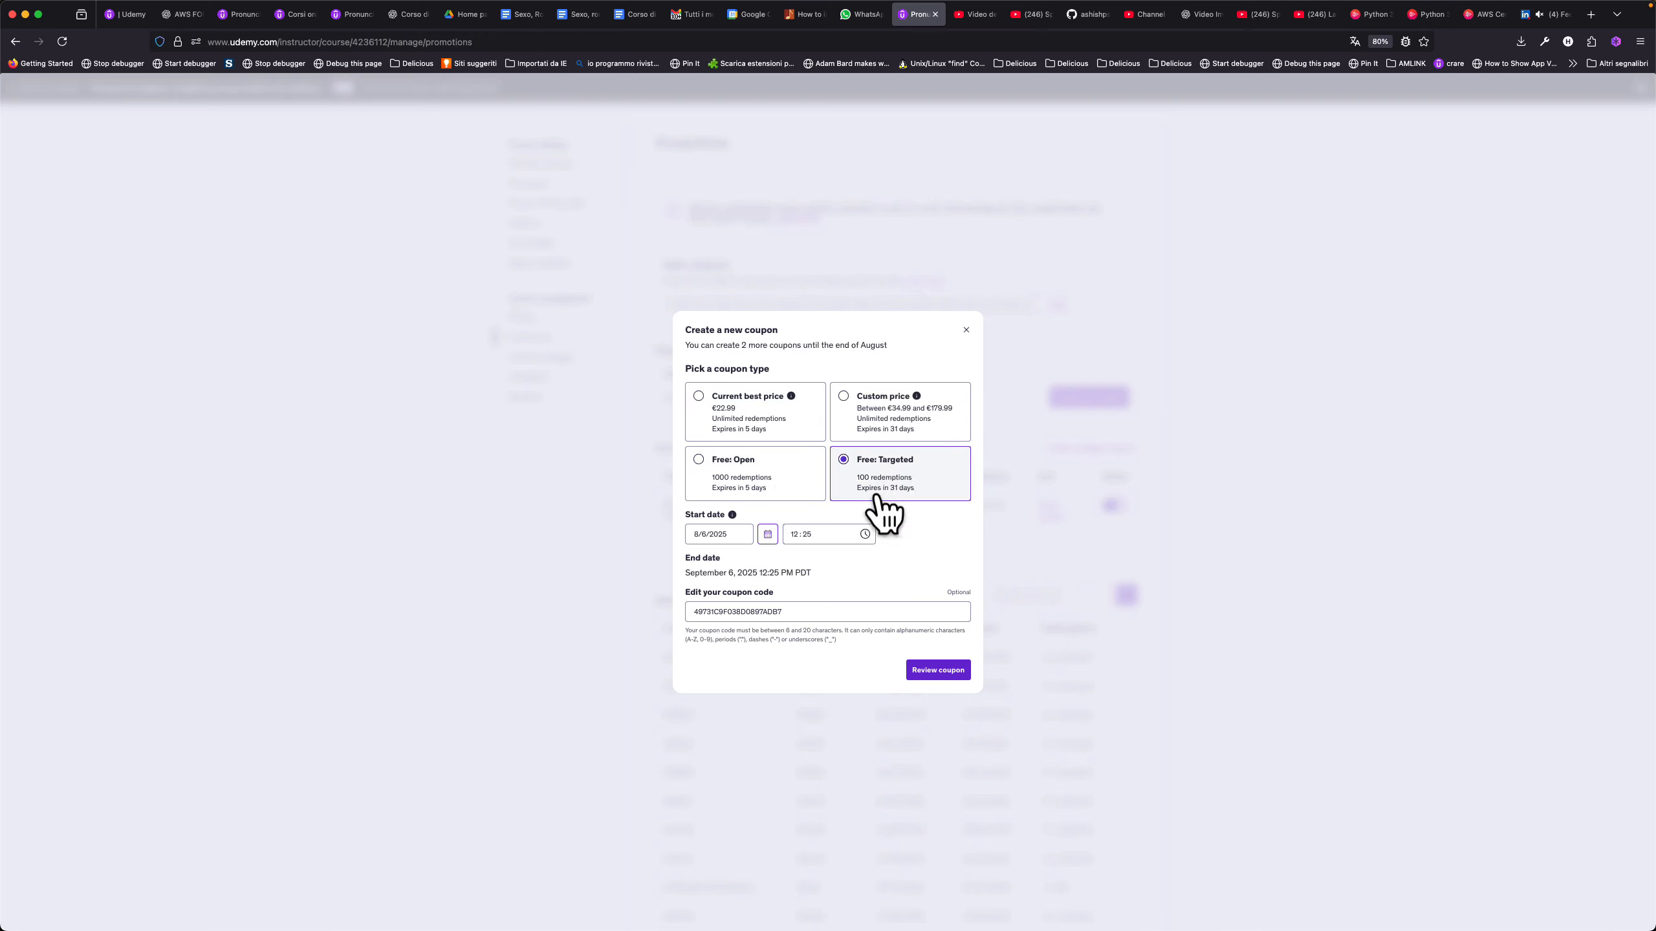